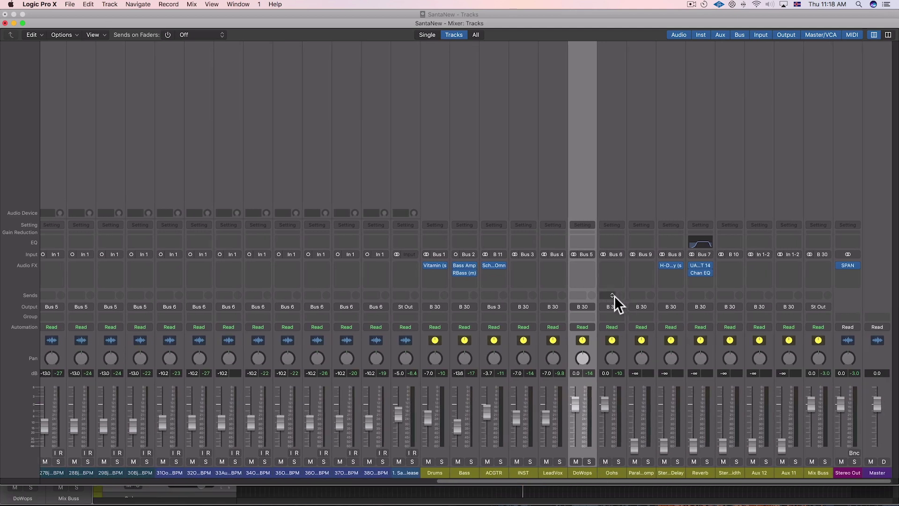
# - Insert the Universal Audio UAD CS-1 plug-in on the DoWops bus channel and move its window clear of that channel strip
pyautogui.click(596, 263)
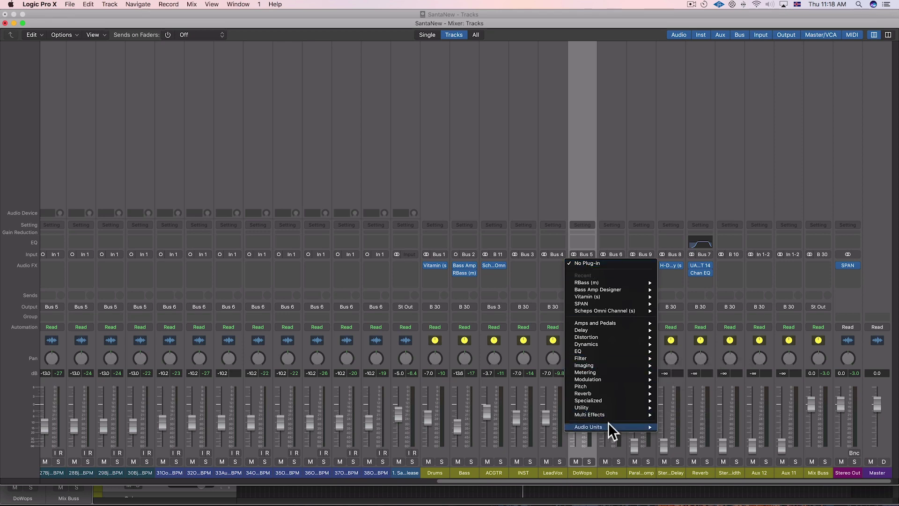
pyautogui.moveTo(608, 426)
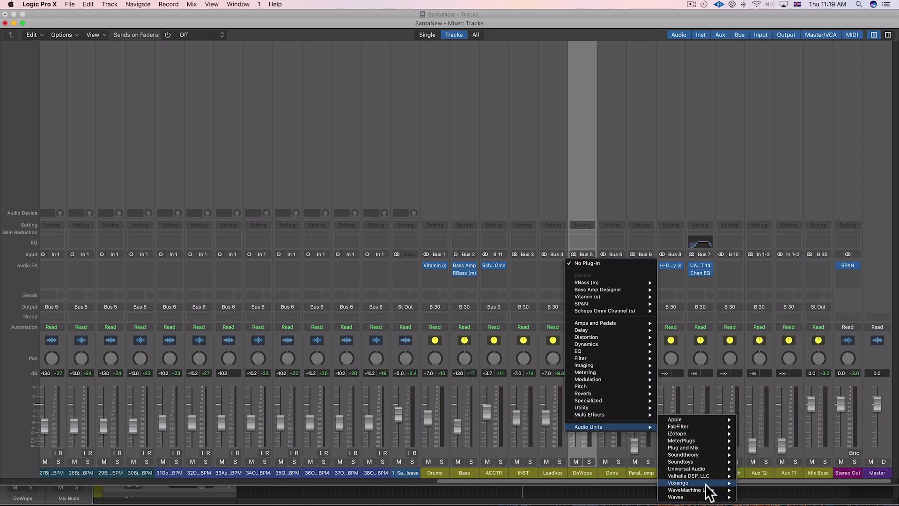
pyautogui.moveTo(706, 466)
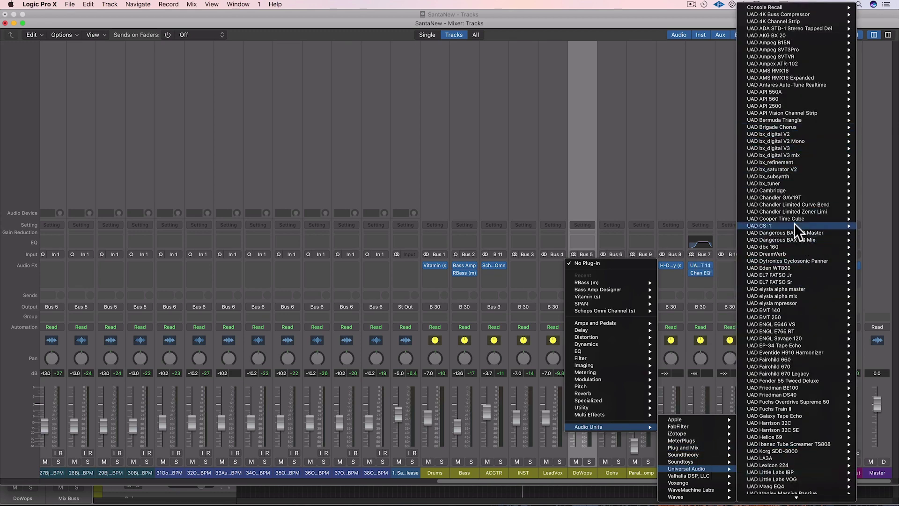
pyautogui.moveTo(749, 225)
pyautogui.click(714, 226)
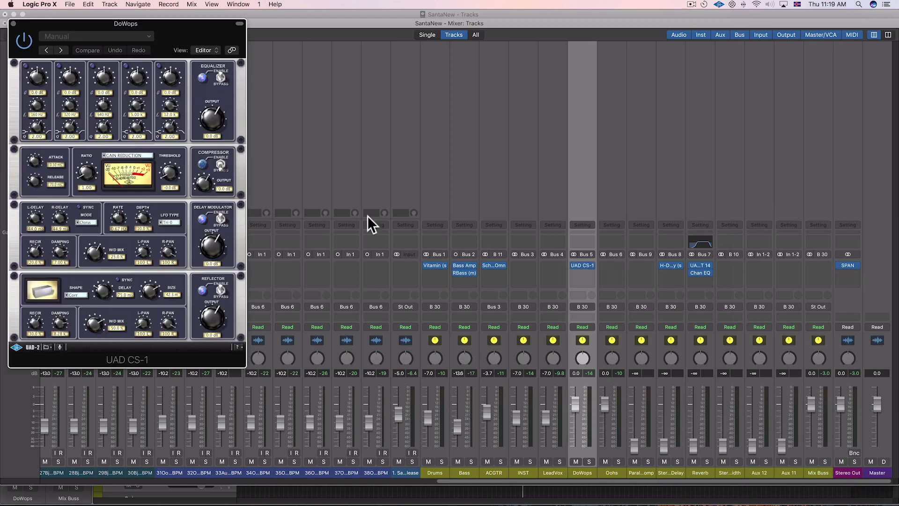
pyautogui.moveTo(162, 32); pyautogui.dragTo(392, 48)
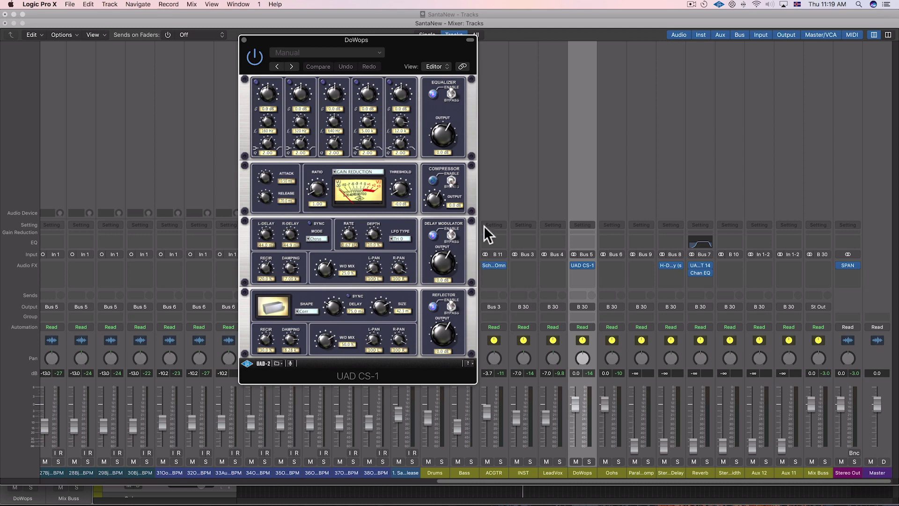
# - Play the song and load the factory preset "Lo Boost Male Vocal" in the CS-1 on DoWops
pyautogui.press('space')
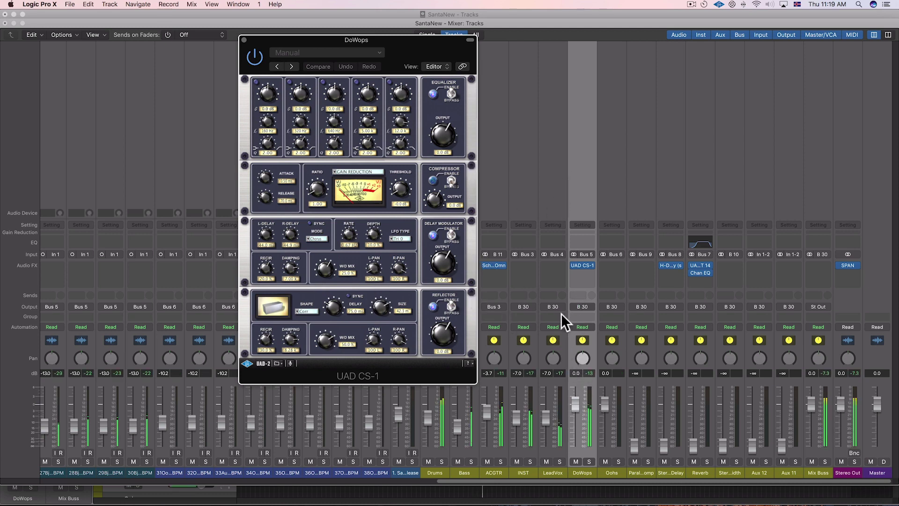
pyautogui.click(364, 53)
pyautogui.moveTo(392, 218)
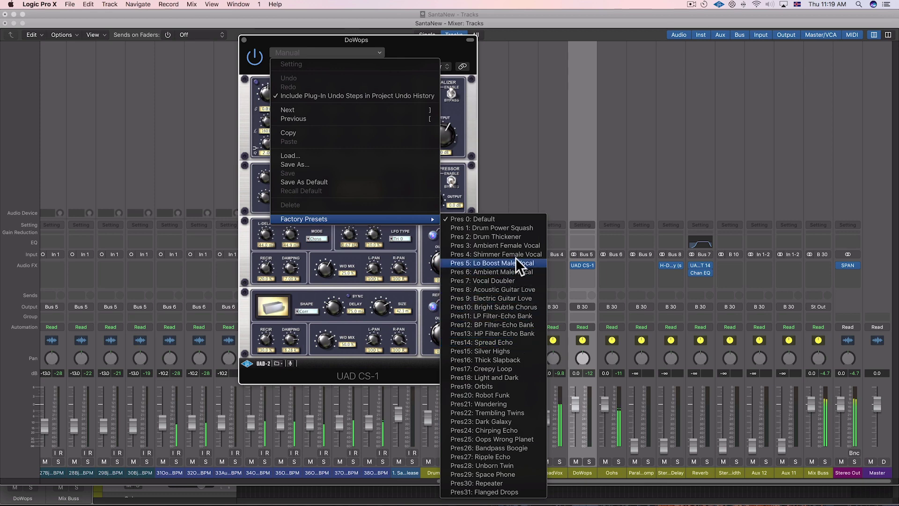
pyautogui.click(505, 263)
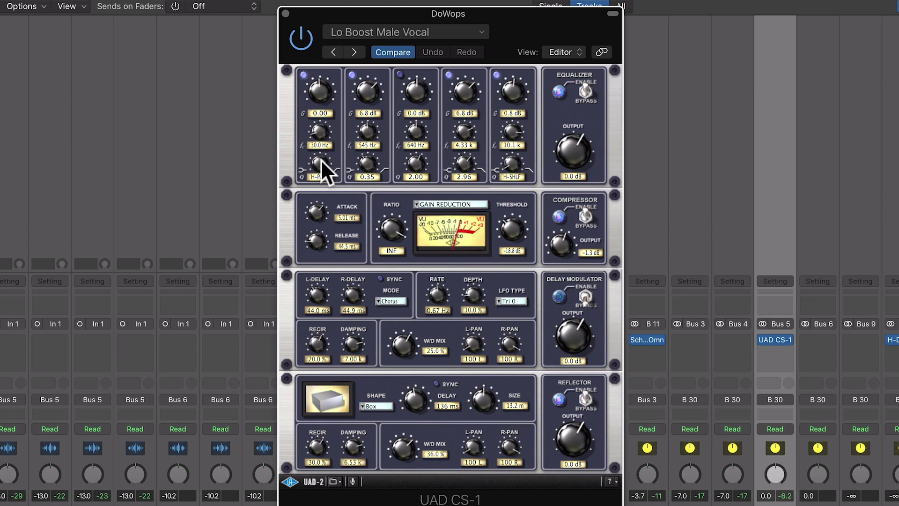
# - Set the CS-1 high-pass to 104 Hz and its highest band to a 9.78 kHz low-pass, and lower the DoWops fader to -3.8 dB
pyautogui.moveTo(313, 128); pyautogui.dragTo(317, 111)
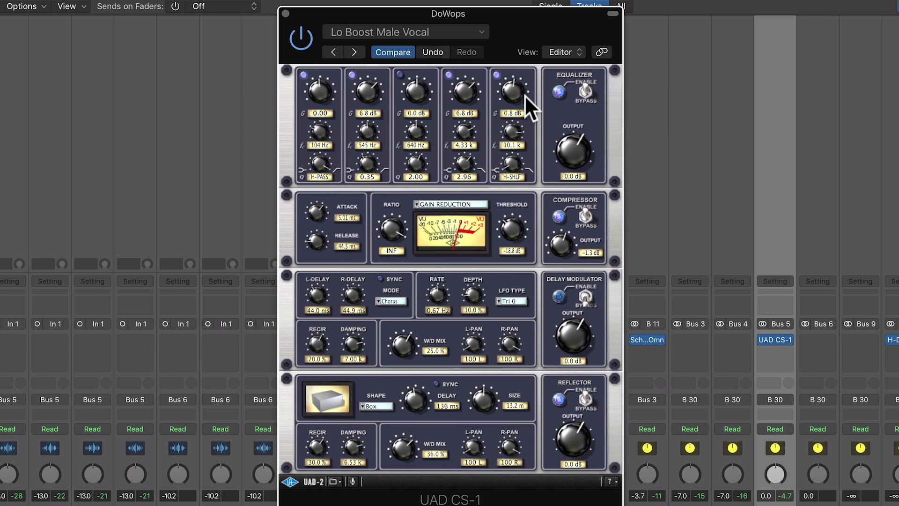
pyautogui.moveTo(507, 169); pyautogui.dragTo(551, 19)
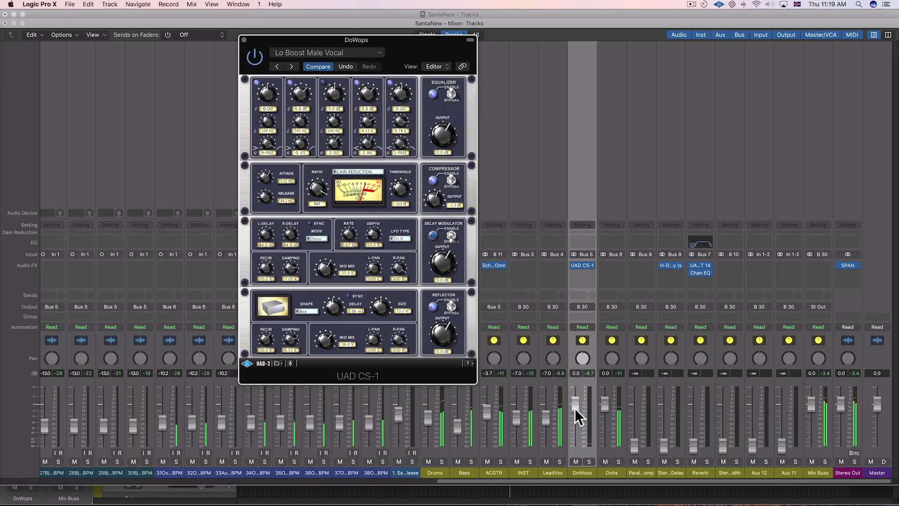
pyautogui.moveTo(574, 409); pyautogui.dragTo(575, 418)
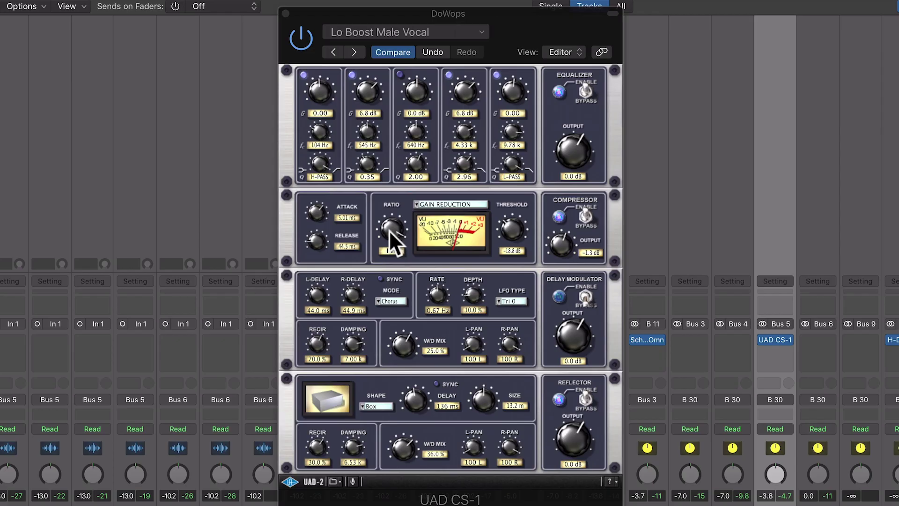
# - Set the CS-1 compressor to ratio 8.32, threshold -29.5 dB, attack 0.05 ms and release 52.2 ms
pyautogui.moveTo(316, 198)
pyautogui.mouseDown()
pyautogui.moveTo(313, 215)
pyautogui.moveTo(318, 192)
pyautogui.mouseUp()
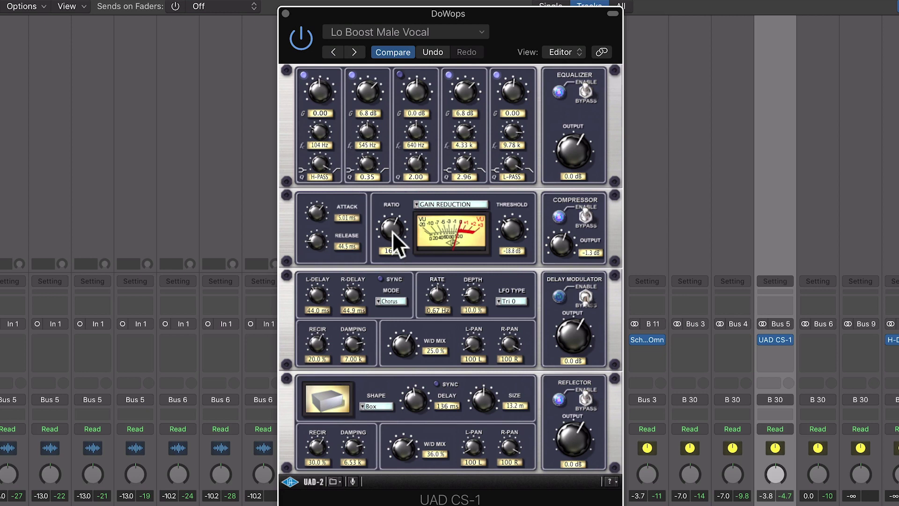
pyautogui.moveTo(392, 231); pyautogui.dragTo(391, 246)
pyautogui.moveTo(519, 230); pyautogui.dragTo(515, 215)
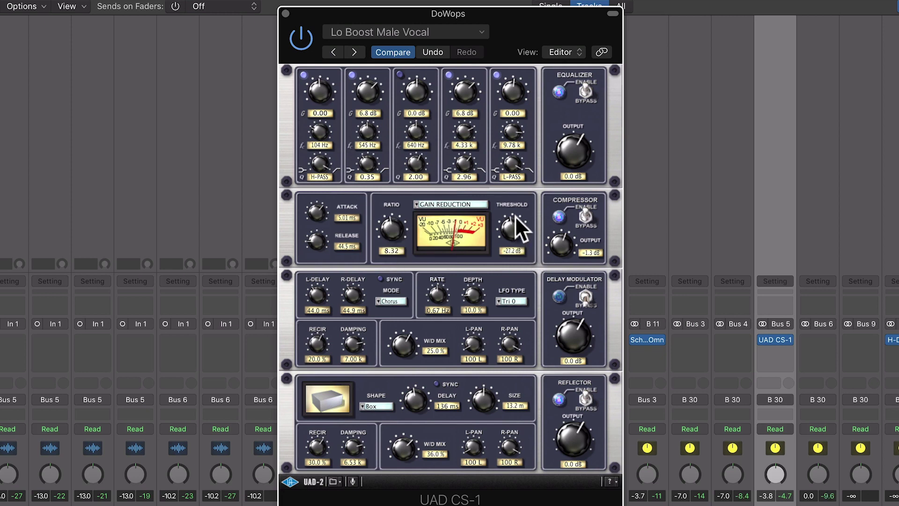
pyautogui.moveTo(319, 209); pyautogui.dragTo(319, 283)
# - Shorten the cycle range in the arrangement by moving its end from bar 65 to an earlier bar, and return to the mixer
pyautogui.press('x')
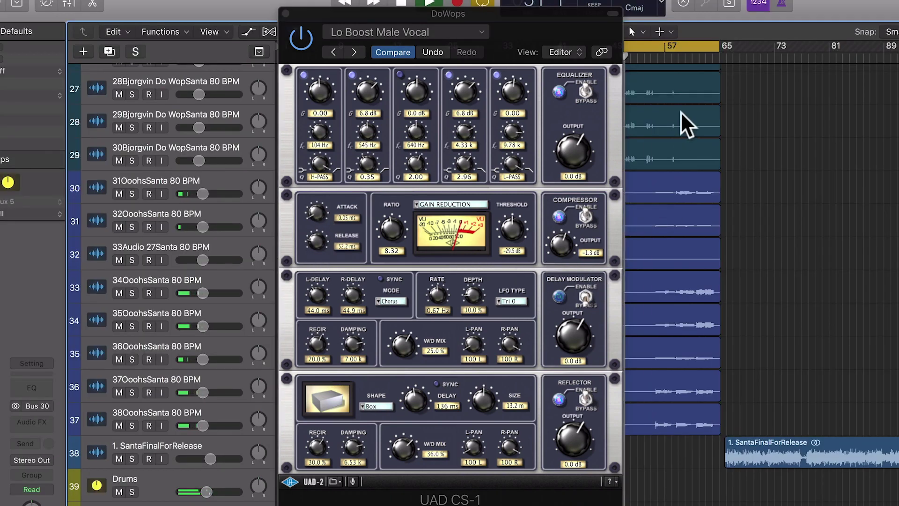
pyautogui.scroll(5, 735, 168)
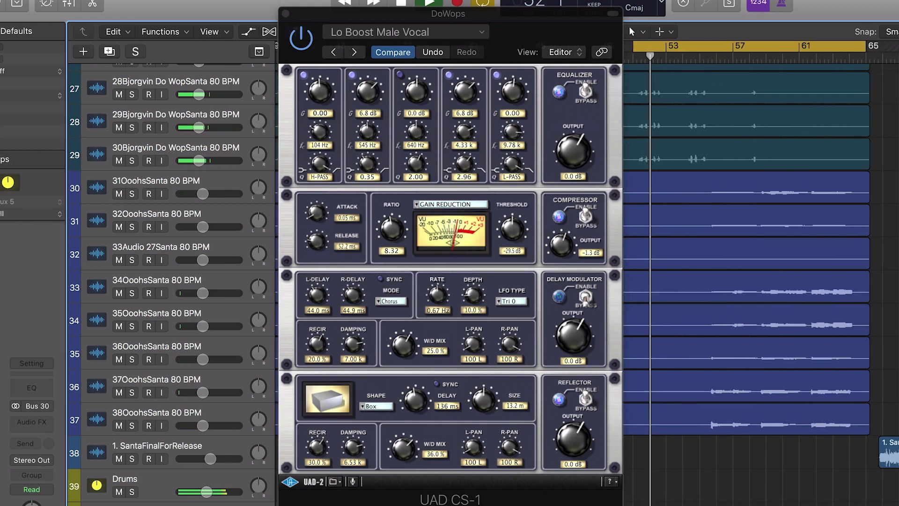
pyautogui.moveTo(861, 46); pyautogui.dragTo(708, 65)
pyautogui.press('x')
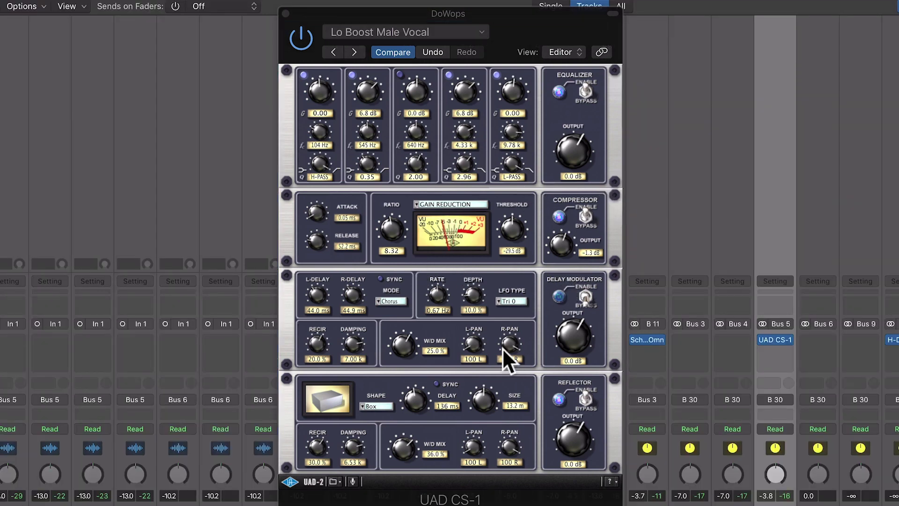
# - Try out the CS-1 Delay Modulator's enable switch and tempo sync, and close the plug-in window
pyautogui.click(585, 296)
pyautogui.click(308, 227)
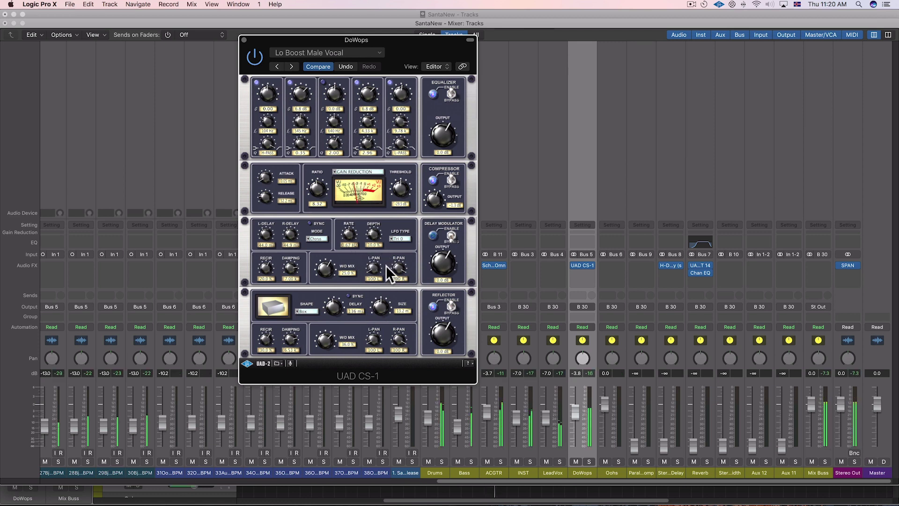
pyautogui.click(244, 40)
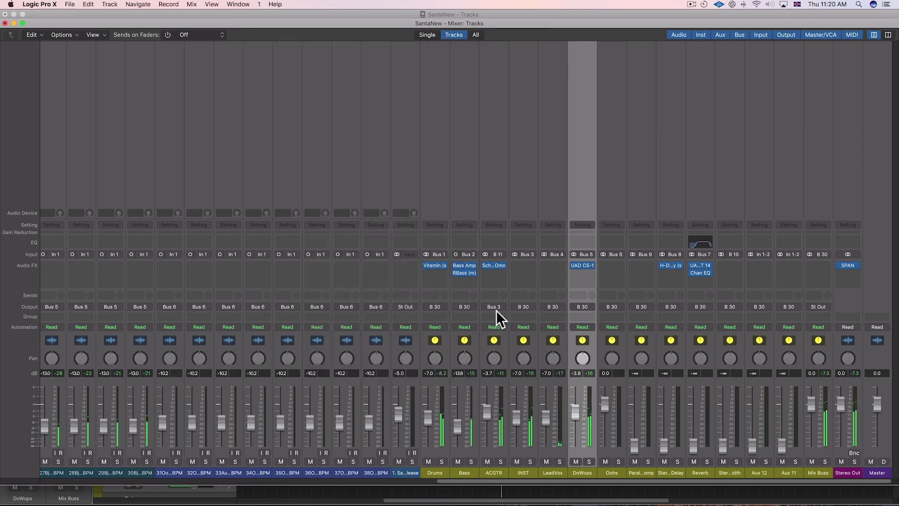
# - Examine the DoWop and Oohs channel strips and their bus routing across the mixer
pyautogui.hscroll(-10, 504, 311)
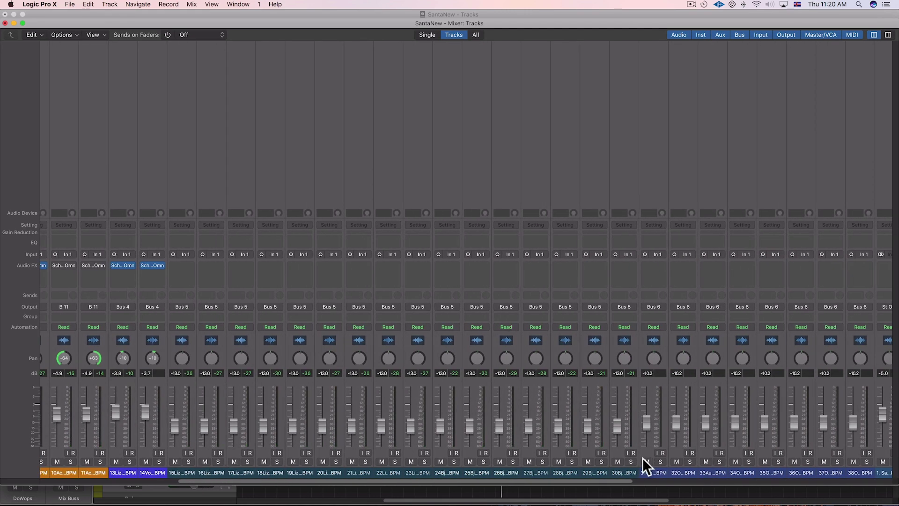
pyautogui.hscroll(1, 193, 468)
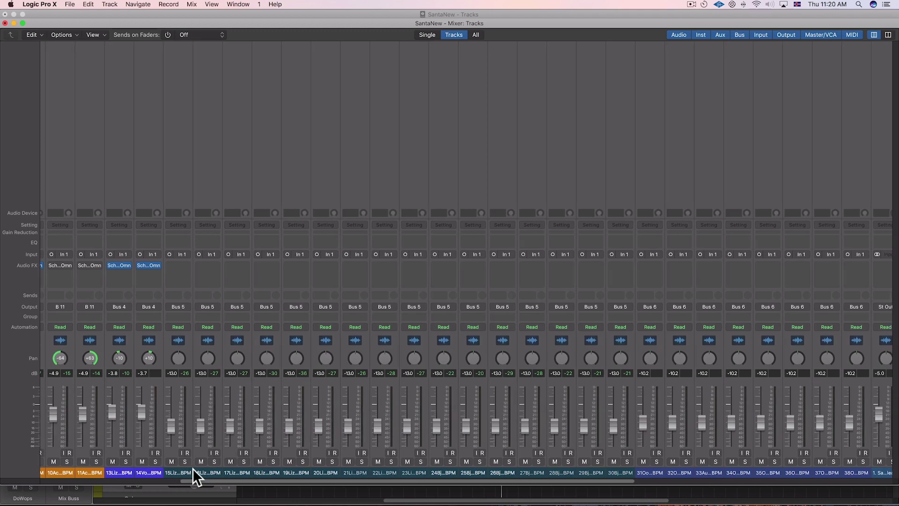
pyautogui.hscroll(5, 643, 460)
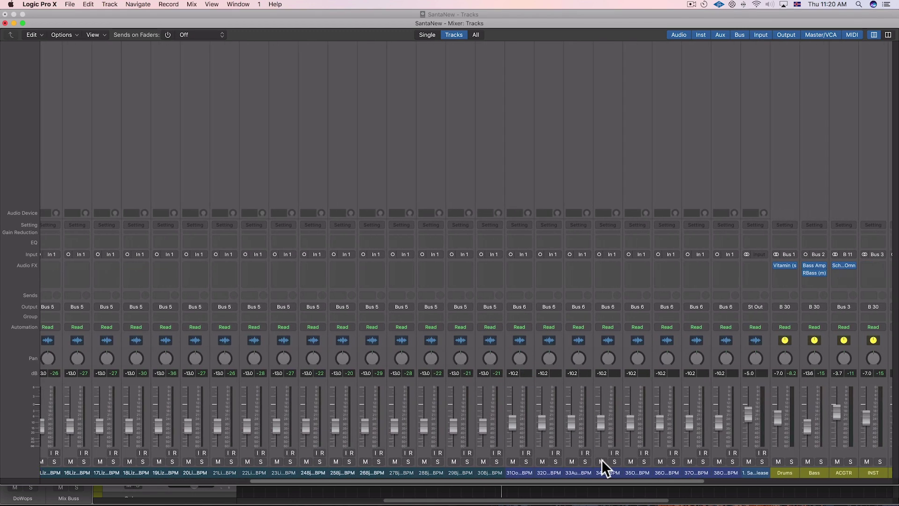
pyautogui.click(505, 471)
pyautogui.hscroll(6, 621, 469)
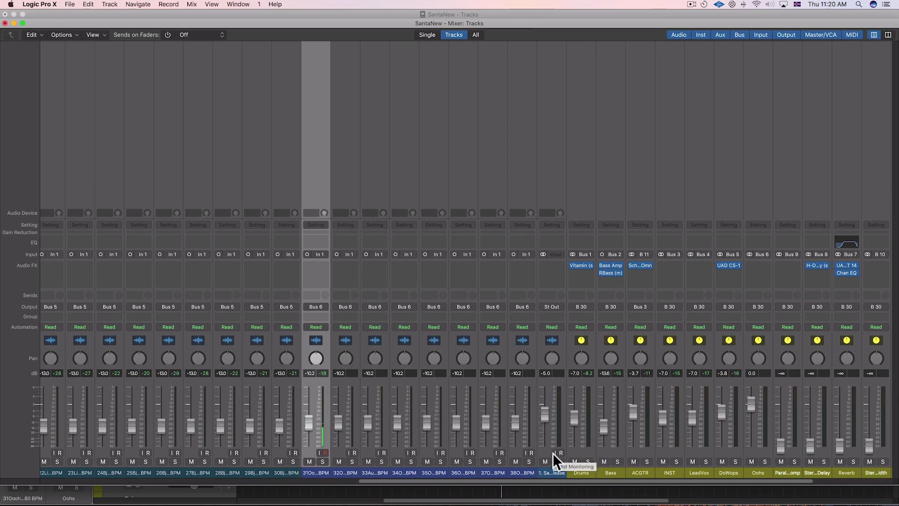
pyautogui.hscroll(5, 552, 453)
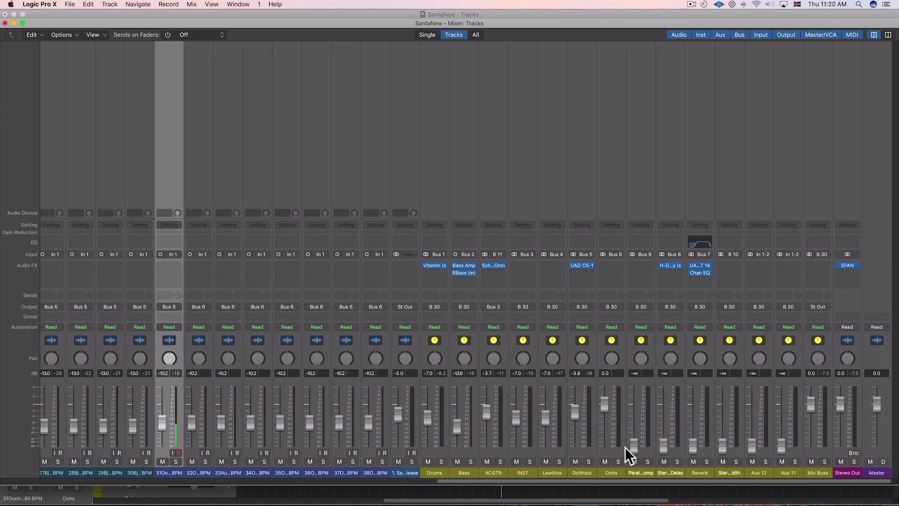
# - Reopen the DoWops CS-1 and enable its Delay Modulator in Chorus mode with rate 0.07 Hz, depth 17% and wet/dry mix 25%
pyautogui.click(582, 265)
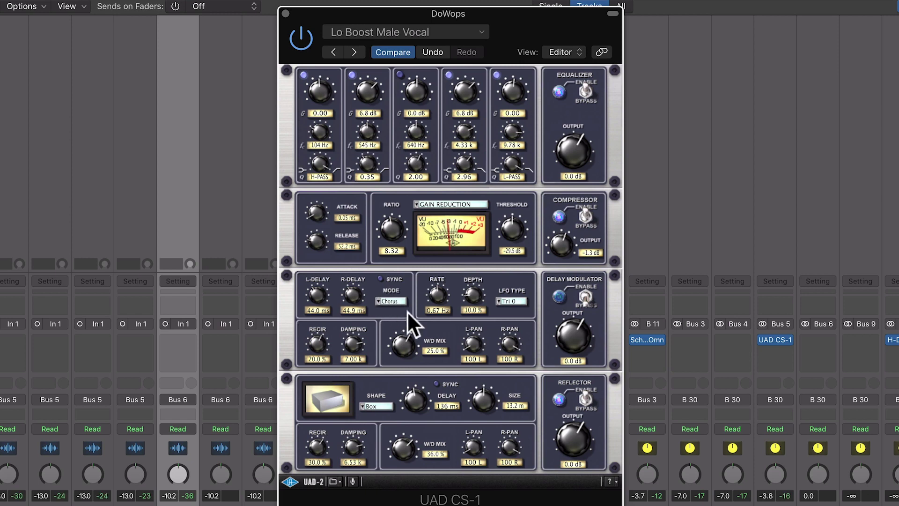
pyautogui.click(391, 301)
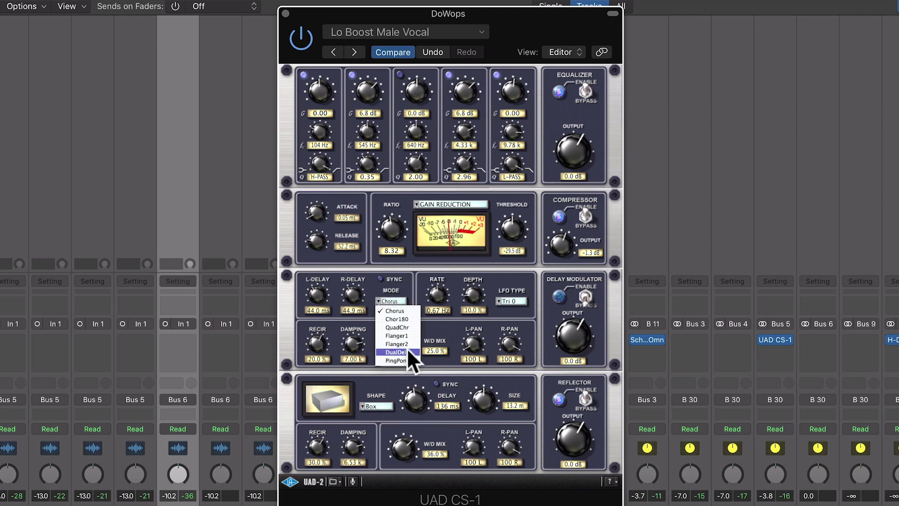
pyautogui.click(361, 288)
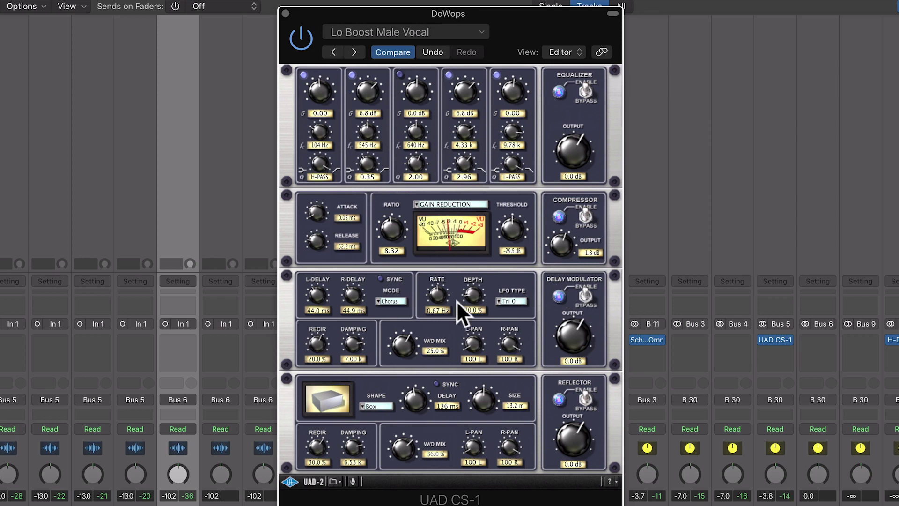
pyautogui.moveTo(440, 294); pyautogui.dragTo(478, 271)
pyautogui.moveTo(409, 346); pyautogui.dragTo(415, 279)
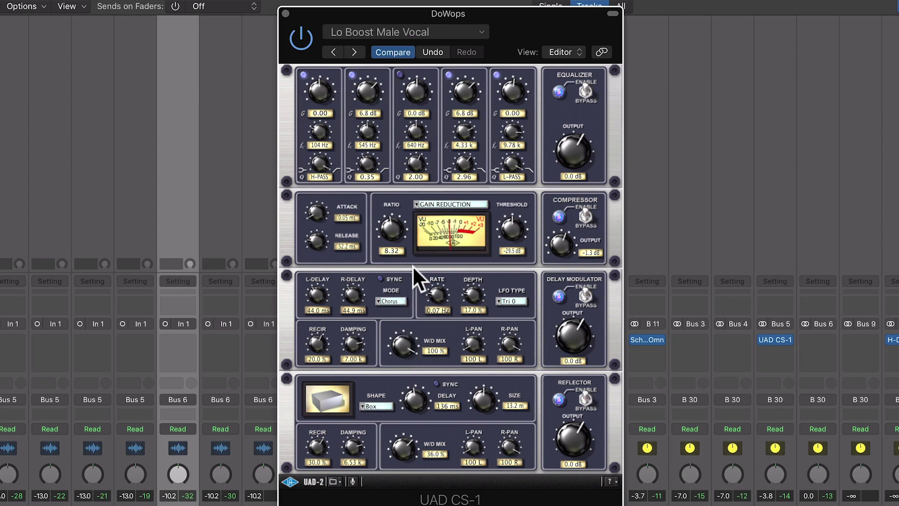
pyautogui.moveTo(406, 345); pyautogui.dragTo(412, 380)
pyautogui.moveTo(404, 348); pyautogui.dragTo(331, 320)
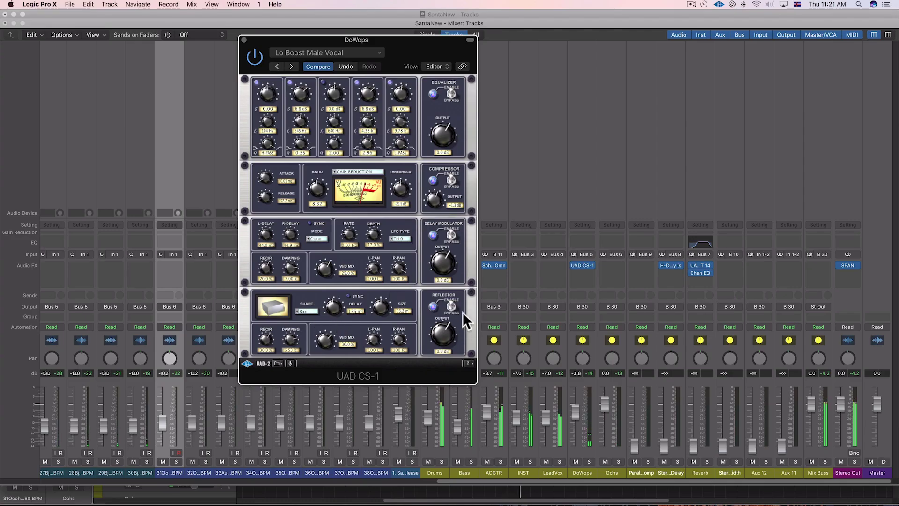
# - Set the CS-1 Reflector to the SPlate shape with size 1.2 m and delay 44.4 ms
pyautogui.click(305, 309)
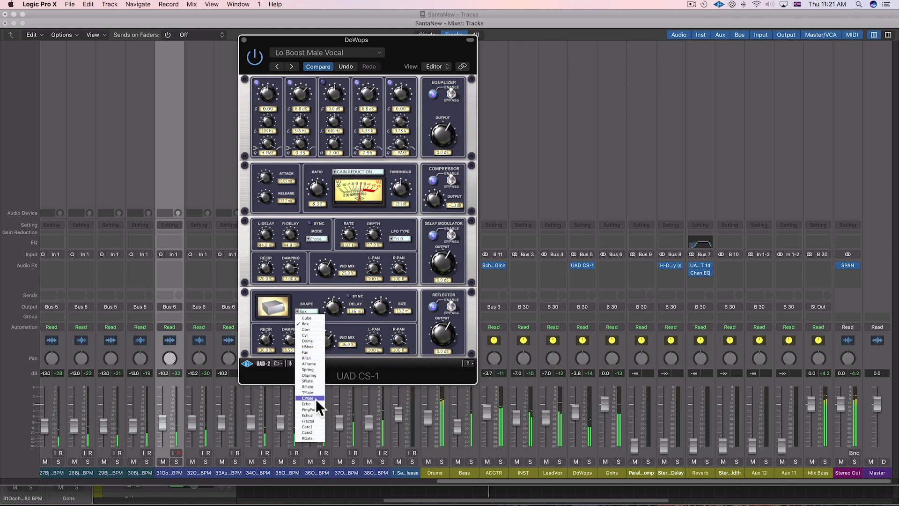
pyautogui.click(316, 380)
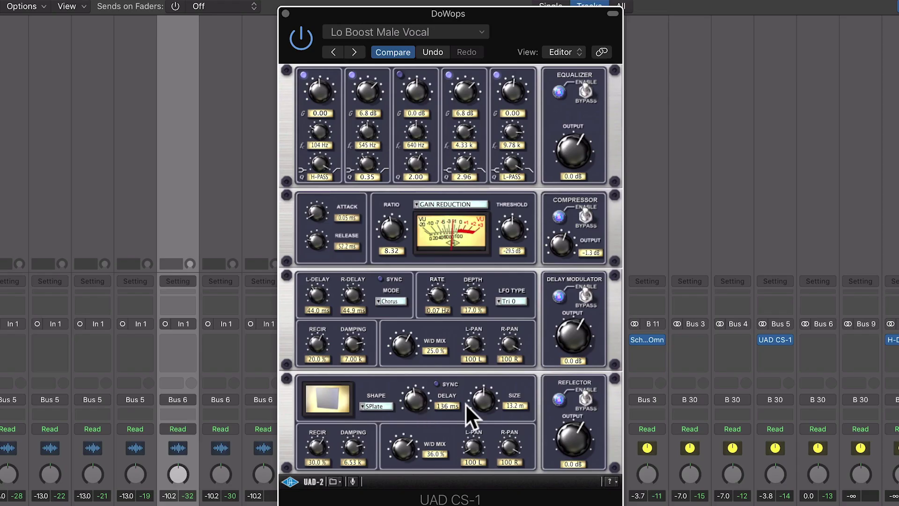
pyautogui.moveTo(373, 309); pyautogui.dragTo(385, 293)
pyautogui.moveTo(472, 404); pyautogui.dragTo(475, 455)
pyautogui.moveTo(479, 405); pyautogui.dragTo(480, 387)
pyautogui.moveTo(414, 398); pyautogui.dragTo(411, 432)
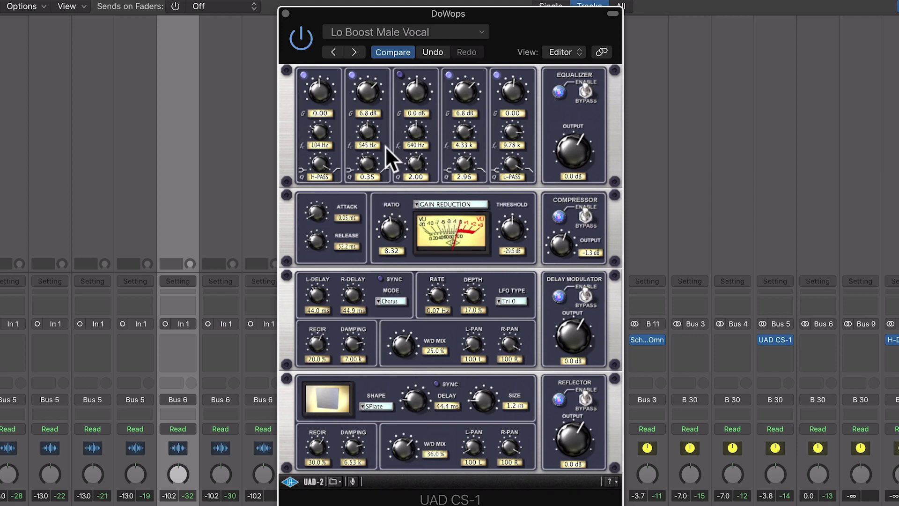
# - Cut the second EQ band of the CS-1 to -3.9 dB at 273 Hz with a Q of 0.39
pyautogui.moveTo(366, 94); pyautogui.dragTo(369, 143)
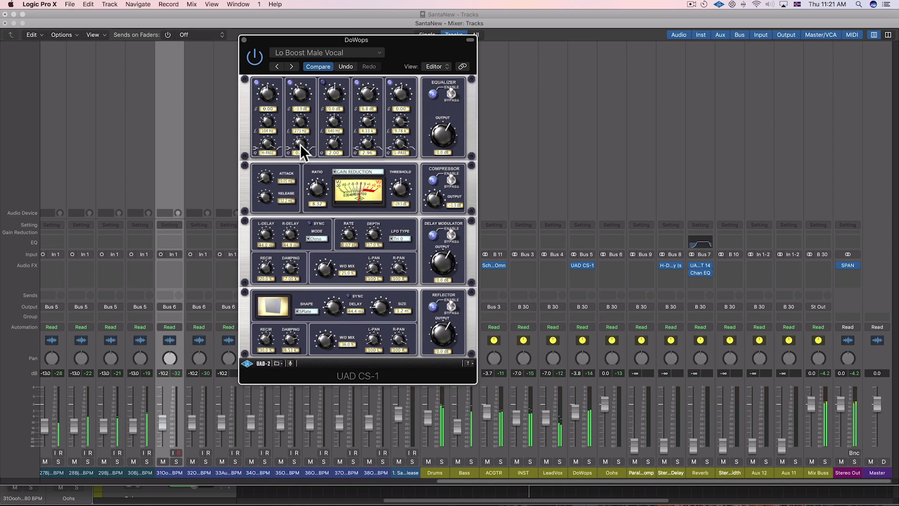
# - Solo the DoWops channel, look through the Reflector shapes, and bypass the CS-1 Delay Modulator and Reflector sections
pyautogui.click(588, 461)
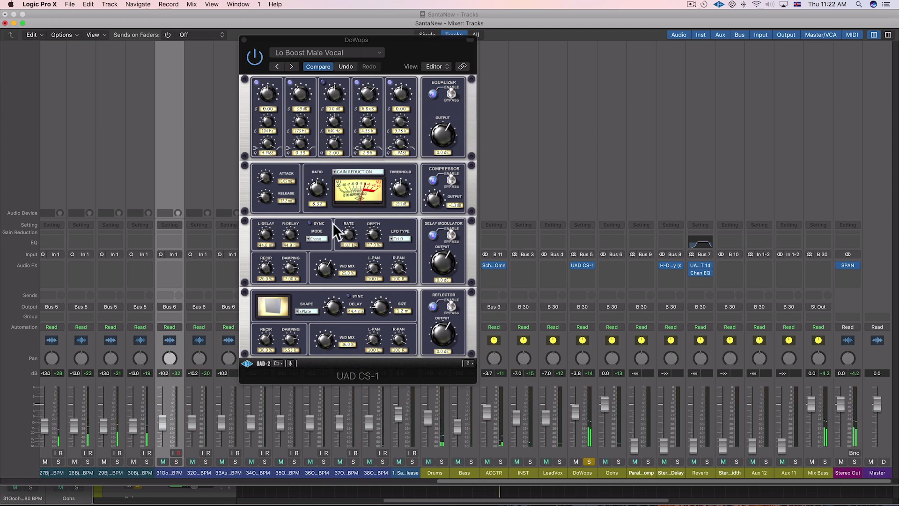
pyautogui.click(307, 311)
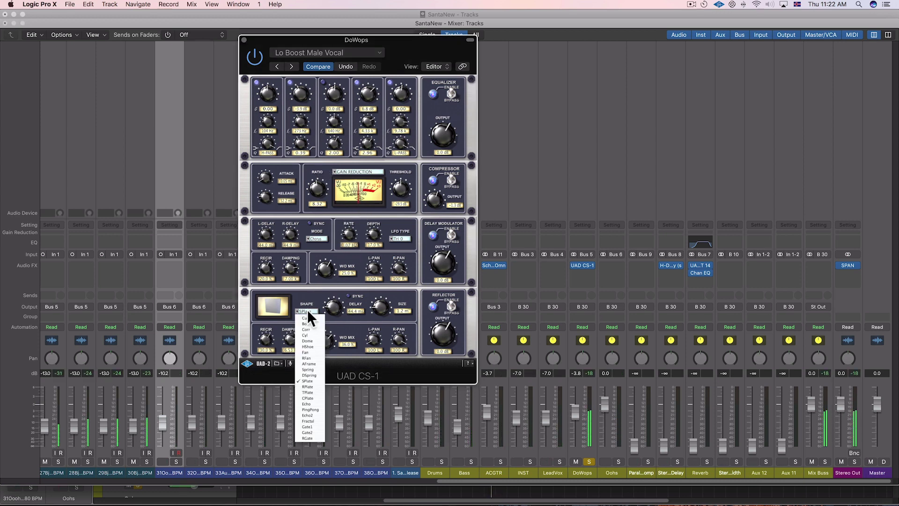
pyautogui.click(301, 302)
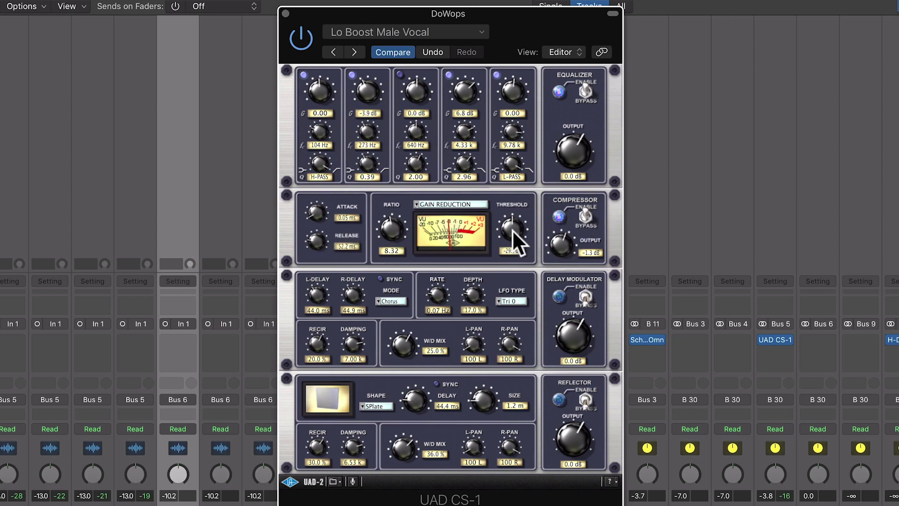
# - Lower the CS-1 compressor threshold to -42.2 dB and set the Delay Modulator's right delay to 41.8 ms
pyautogui.moveTo(505, 243); pyautogui.dragTo(509, 223)
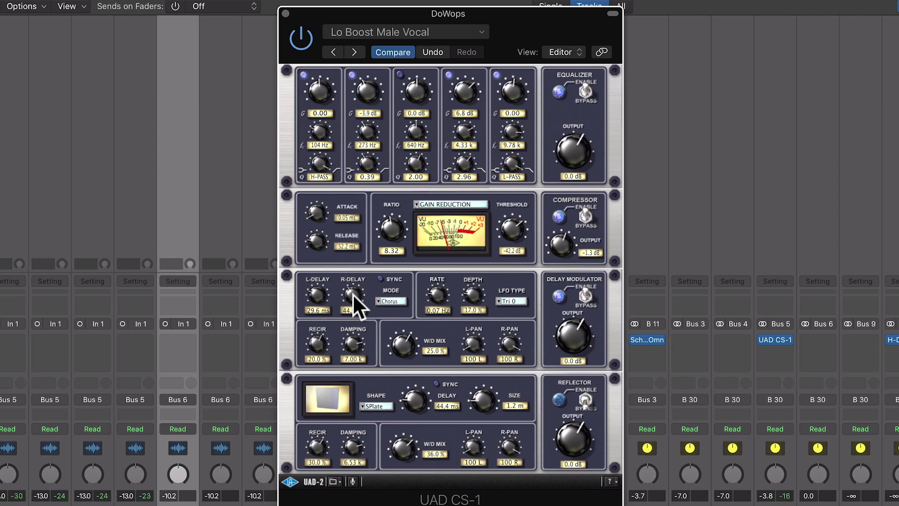
pyautogui.moveTo(353, 293)
pyautogui.mouseDown()
pyautogui.moveTo(352, 304)
pyautogui.moveTo(355, 293)
pyautogui.mouseUp()
# - Try the Delay Modulator's DualDelay mode, return to Chorus, and set its delays to 37.7 ms left and 31.9 ms right
pyautogui.click(386, 302)
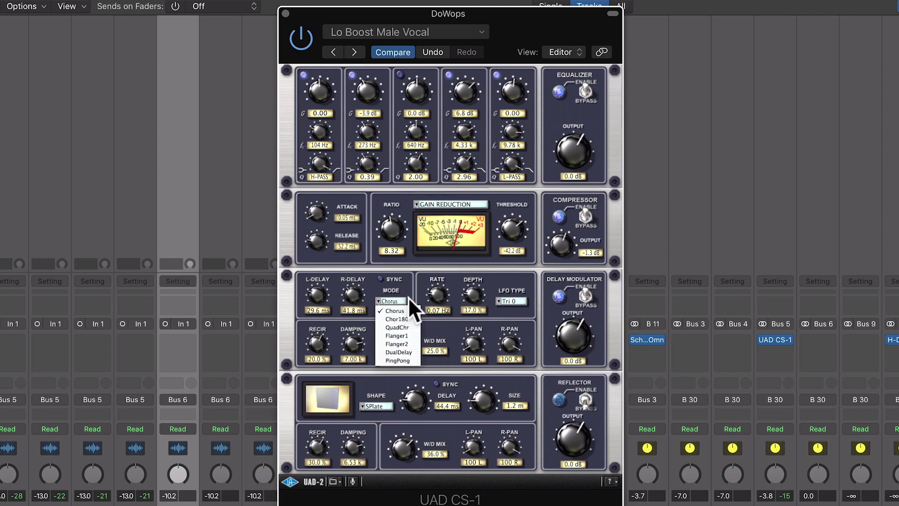
pyautogui.click(397, 352)
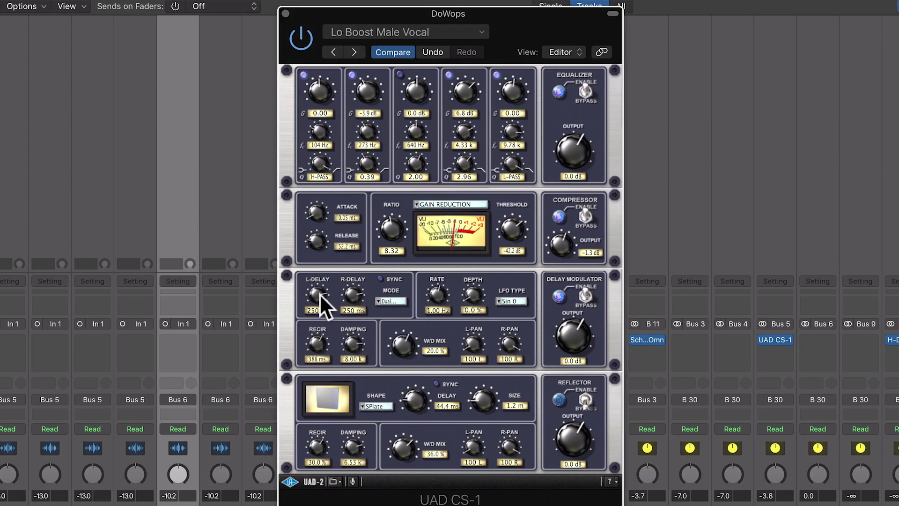
pyautogui.click(391, 301)
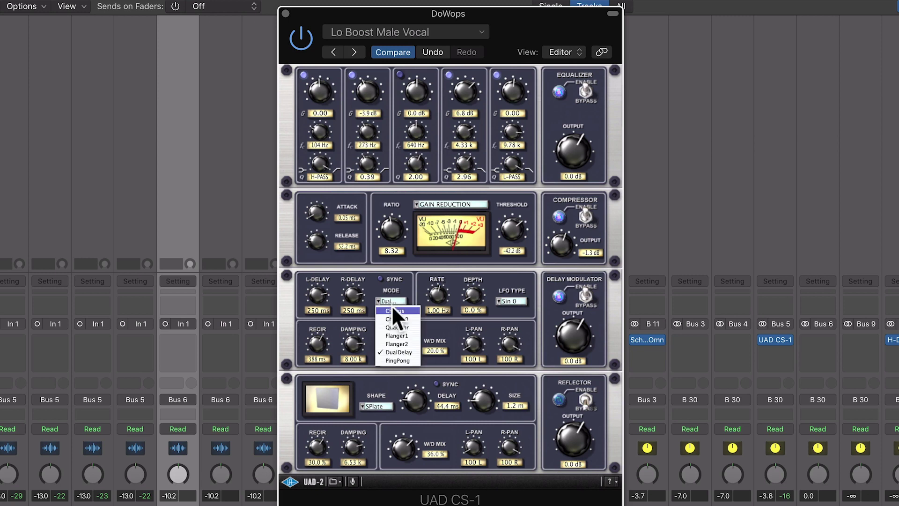
pyautogui.click(393, 310)
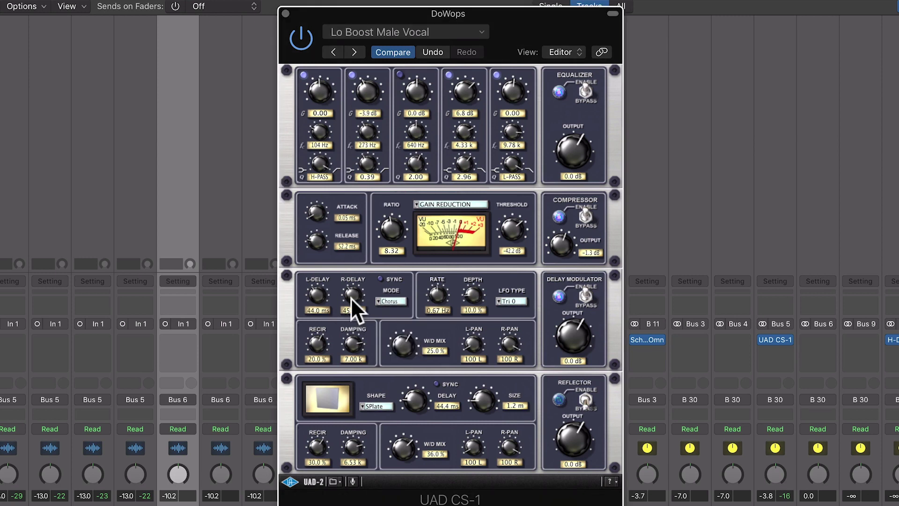
pyautogui.moveTo(317, 296); pyautogui.dragTo(318, 302)
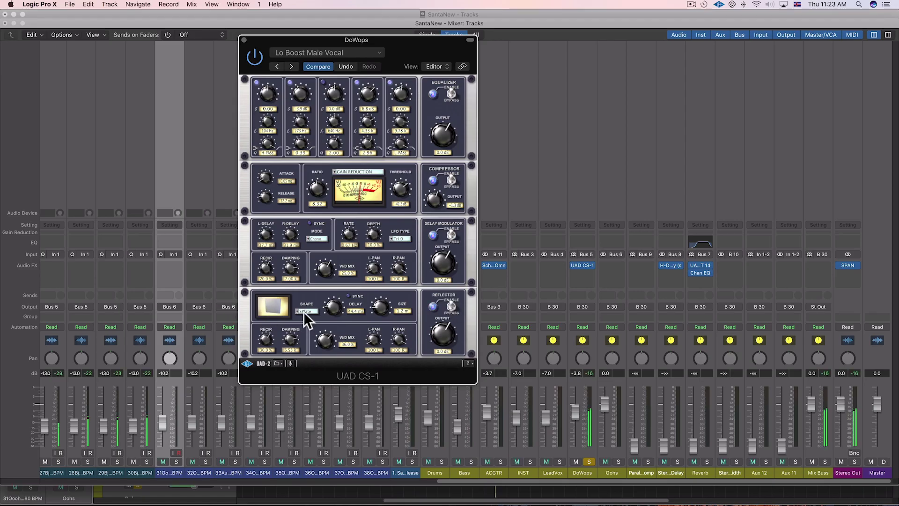
# - Audition the Spring shape in the CS-1 Reflector and switch to DSpring
pyautogui.click(303, 310)
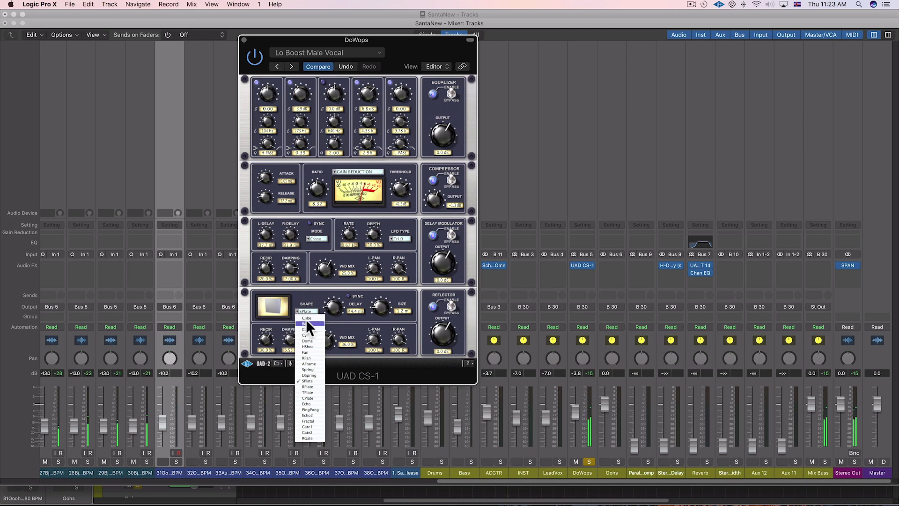
pyautogui.click(317, 369)
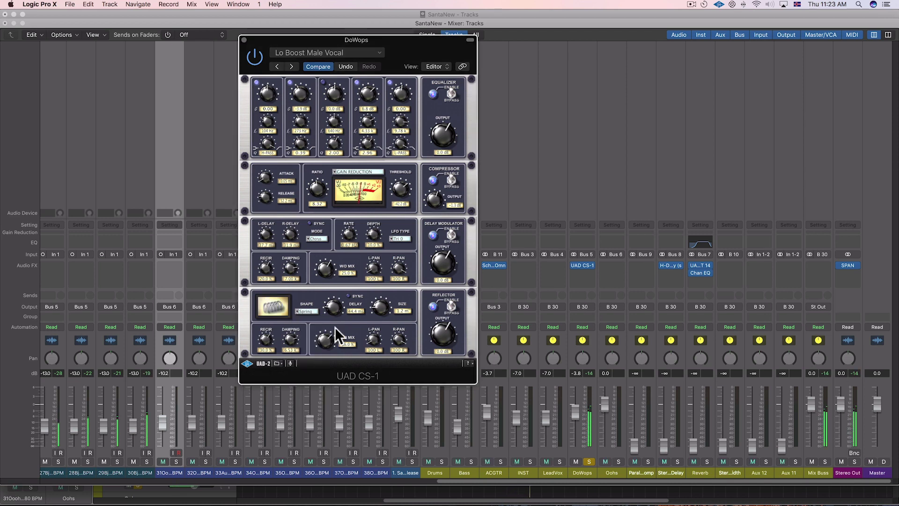
pyautogui.click(310, 310)
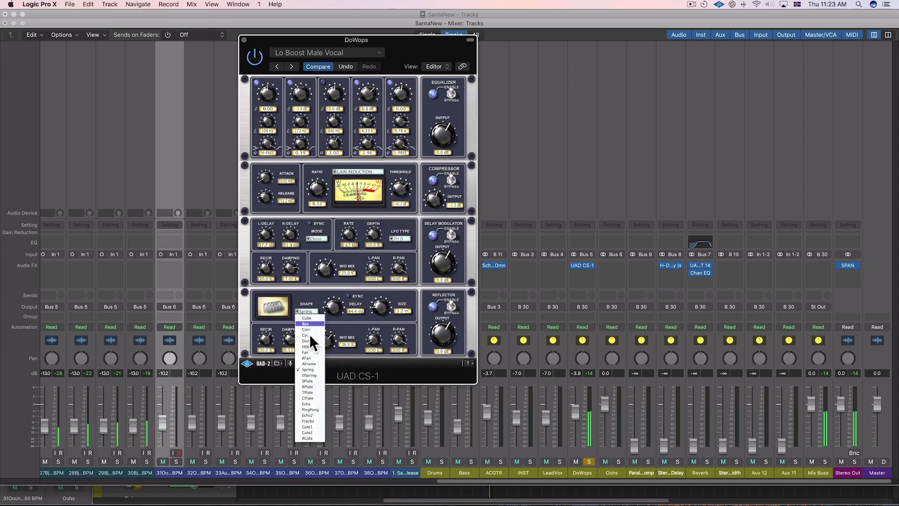
pyautogui.click(314, 375)
# - Enlarge the Reflector's size and sync its delay to the tempo at 1/16T
pyautogui.moveTo(381, 308); pyautogui.dragTo(388, 280)
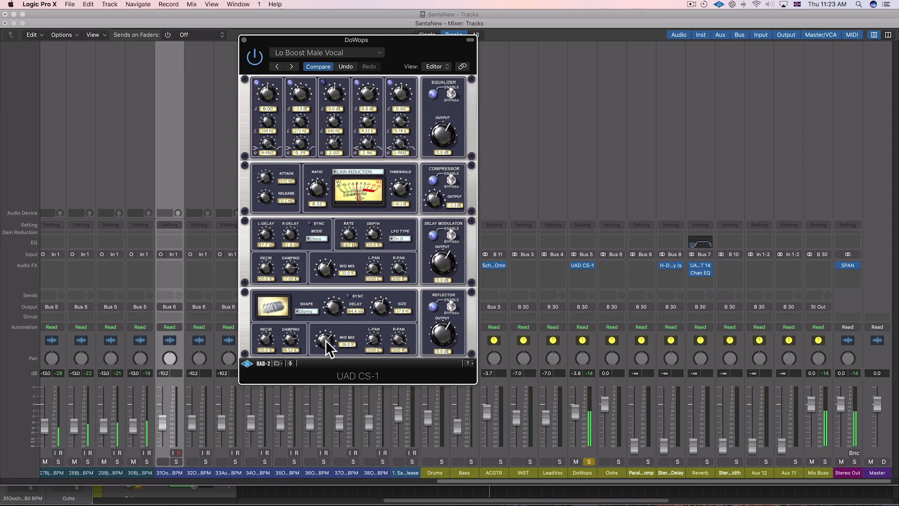
pyautogui.moveTo(336, 308); pyautogui.dragTo(337, 299)
pyautogui.click(348, 296)
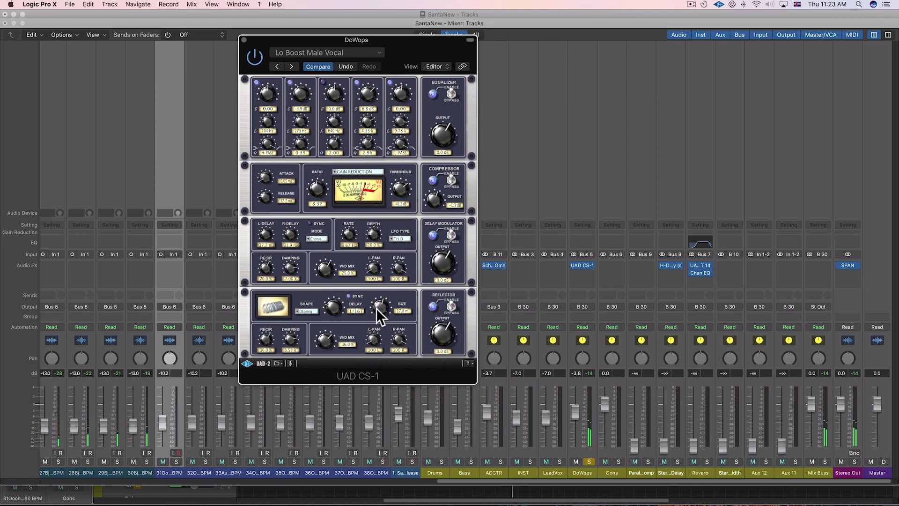
# - Audition the CPlate shape in the Reflector and switch to TPlate
pyautogui.click(300, 311)
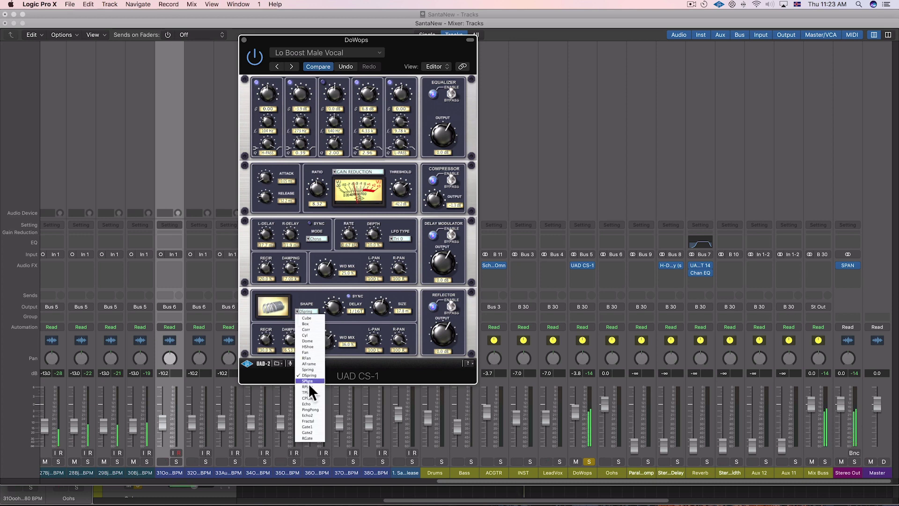
pyautogui.click(315, 395)
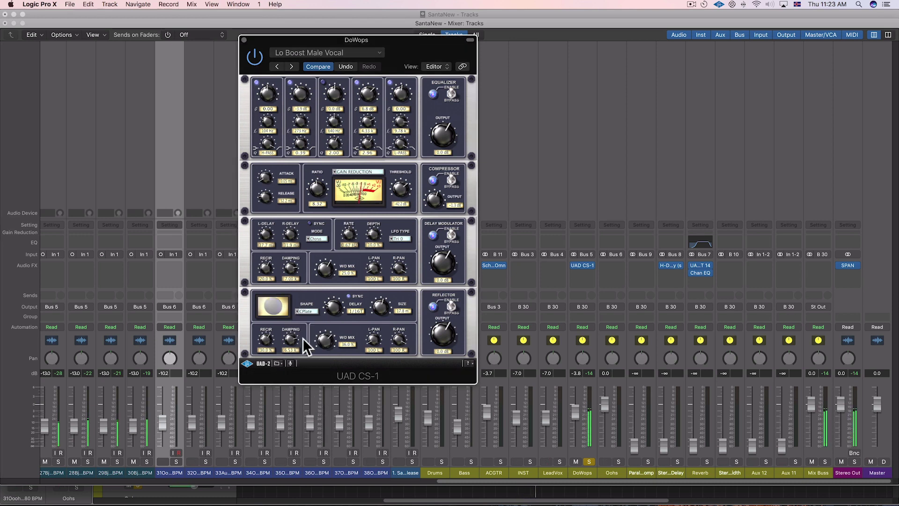
pyautogui.click(309, 311)
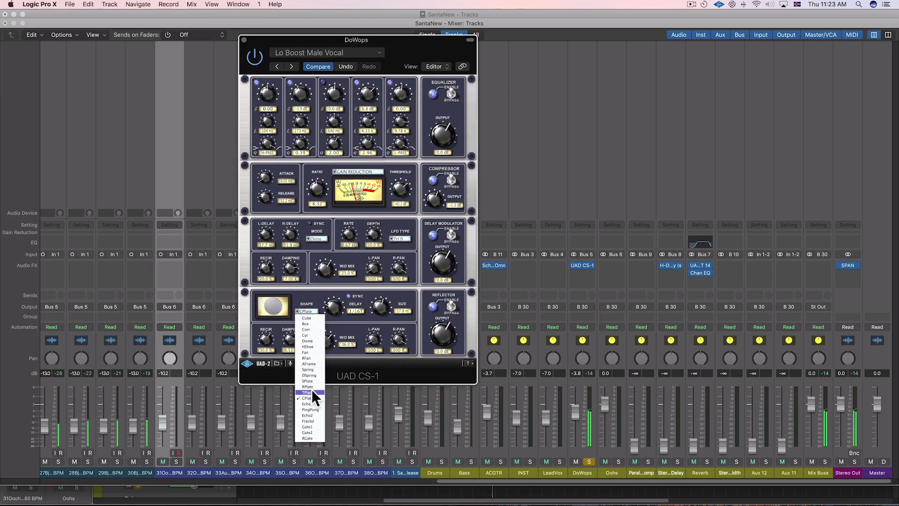
pyautogui.click(311, 389)
pyautogui.click(304, 309)
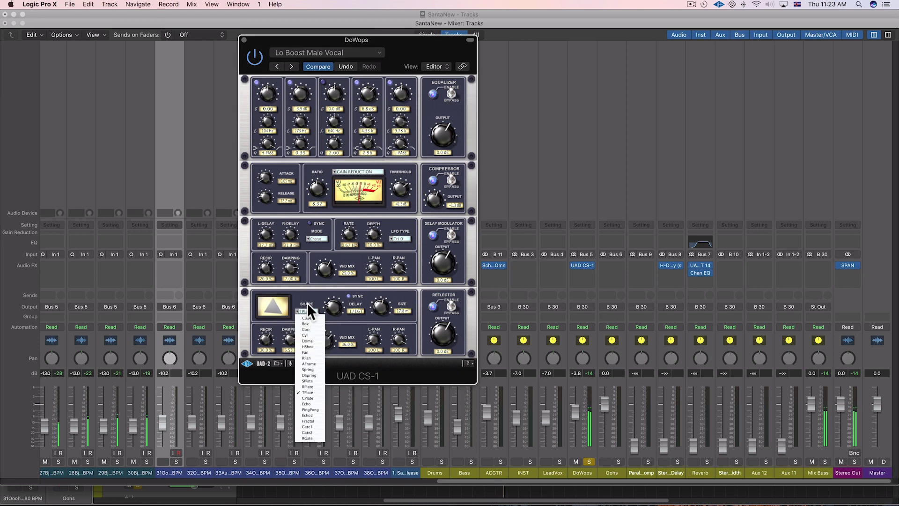
pyautogui.click(307, 303)
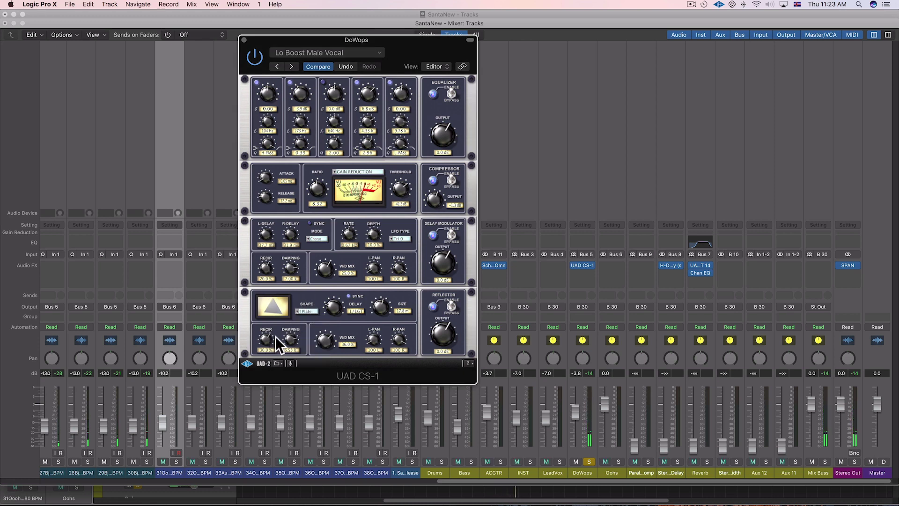
# - Audition the Reflector at 100% wet, restore the wet/dry mix to 36%, and reduce the size to 1.4 m
pyautogui.moveTo(325, 338); pyautogui.dragTo(333, 277)
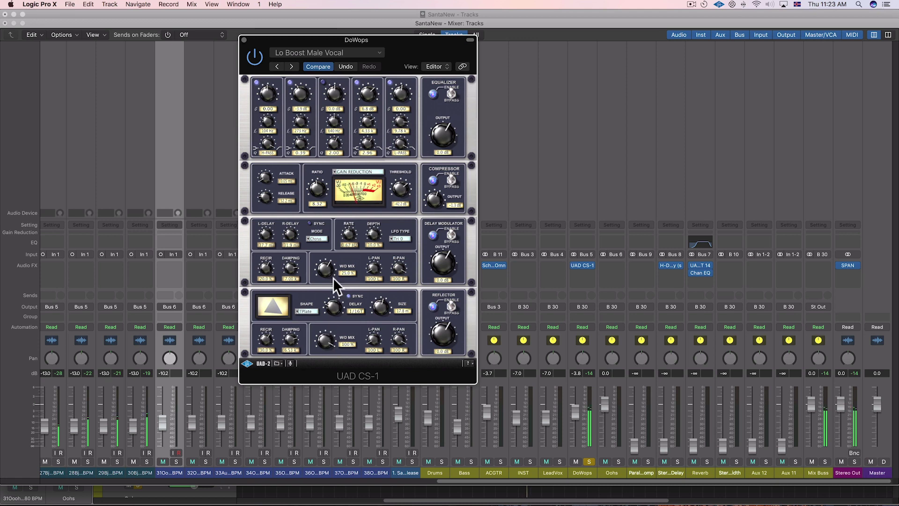
pyautogui.keyDown('super'); pyautogui.click(325, 339); pyautogui.keyUp('super')
pyautogui.moveTo(382, 308)
pyautogui.mouseDown()
pyautogui.moveTo(380, 328)
pyautogui.moveTo(378, 318)
pyautogui.mouseUp()
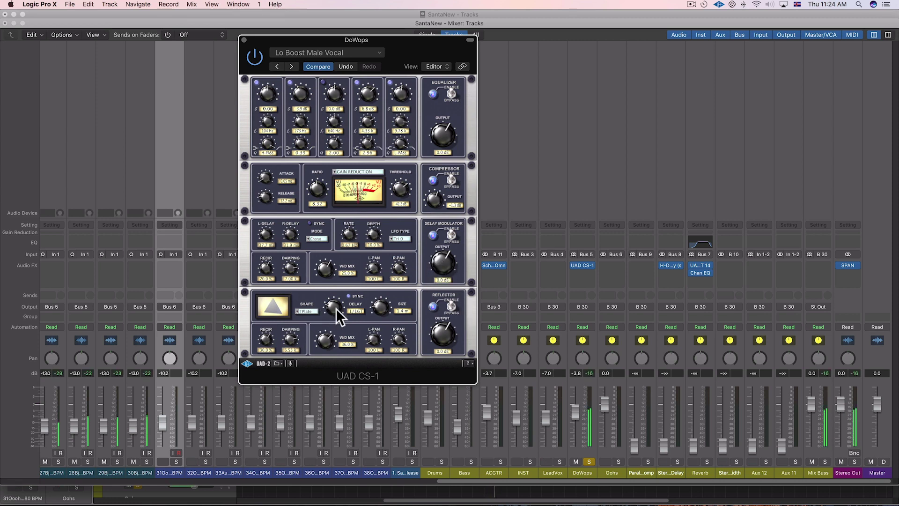
# - Switch the Reflector shape back to SPlate and enlarge its size
pyautogui.click(310, 311)
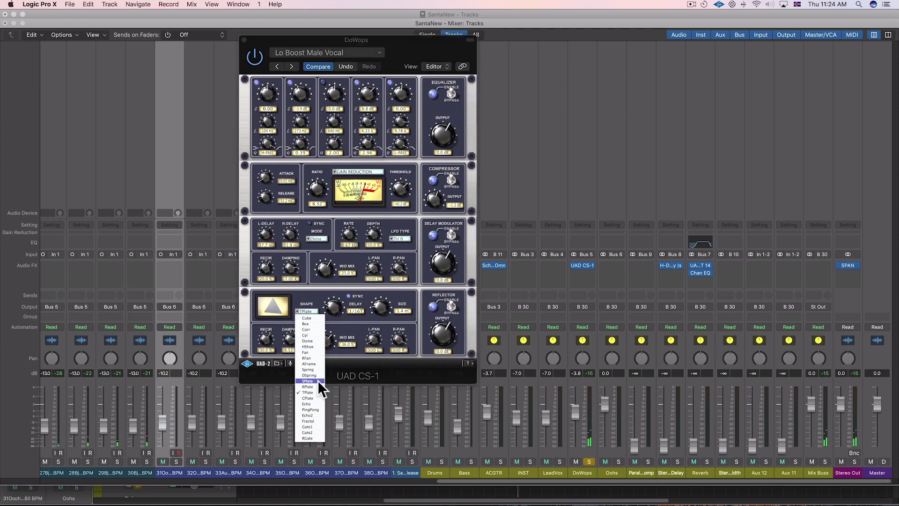
pyautogui.click(319, 382)
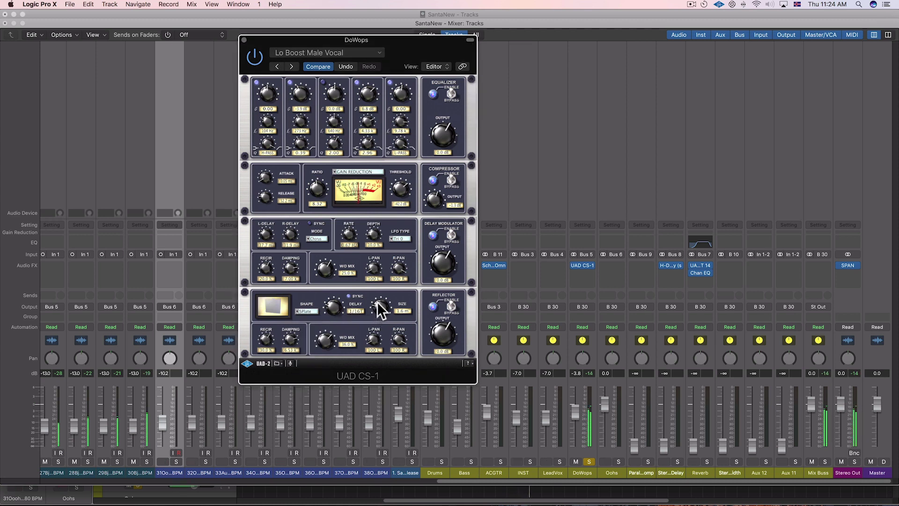
pyautogui.moveTo(378, 301)
pyautogui.mouseDown()
pyautogui.moveTo(377, 293)
pyautogui.moveTo(373, 312)
pyautogui.moveTo(379, 307)
pyautogui.mouseUp()
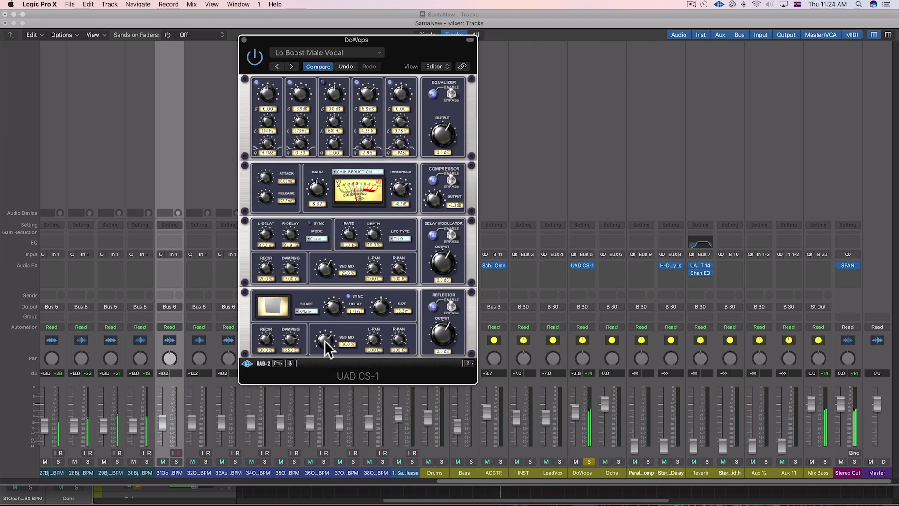
# - Sweep the Reflector's wet/dry mix through negative values down to -100% and bring it back up near zero
pyautogui.moveTo(324, 340)
pyautogui.mouseDown()
pyautogui.moveTo(329, 379)
pyautogui.moveTo(324, 341)
pyautogui.mouseUp()
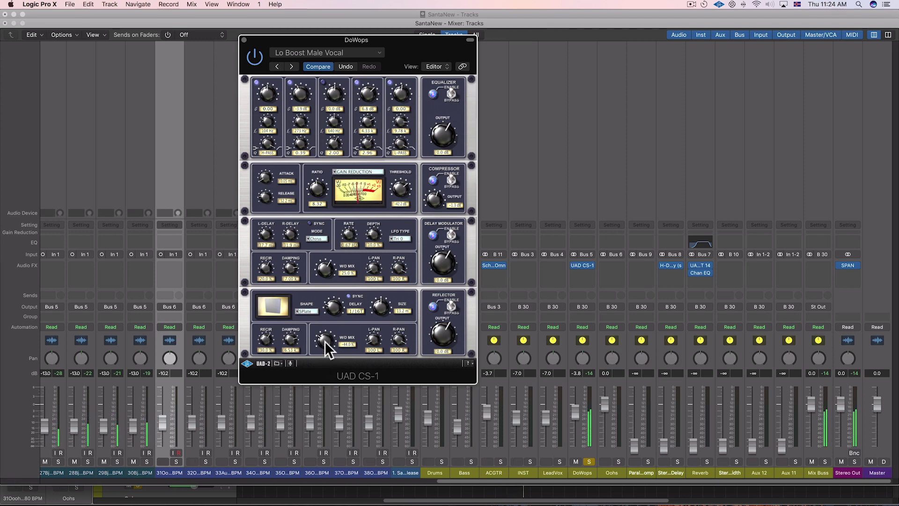
pyautogui.moveTo(324, 341); pyautogui.dragTo(331, 427)
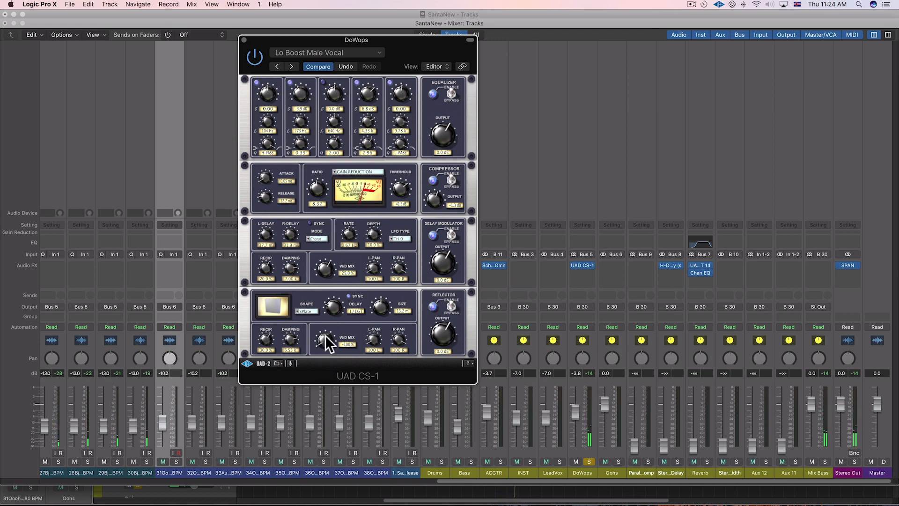
pyautogui.moveTo(325, 335); pyautogui.dragTo(331, 304)
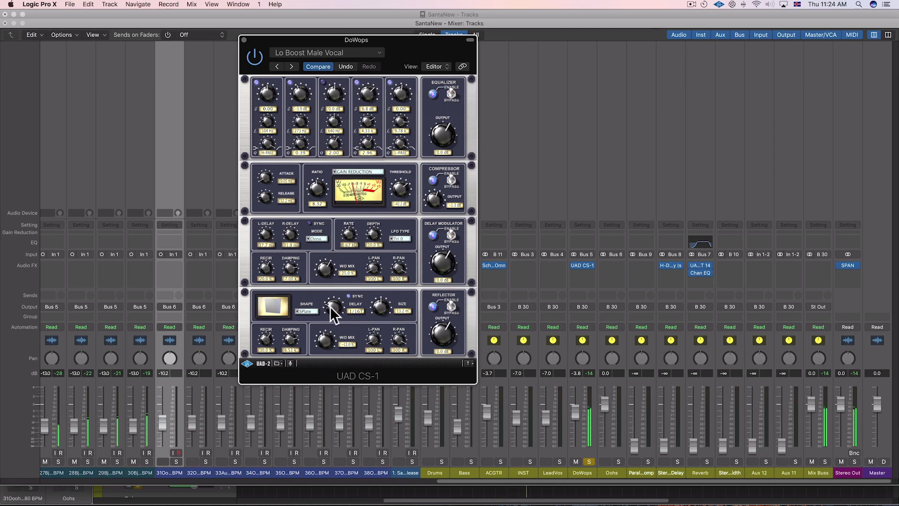
pyautogui.moveTo(327, 340); pyautogui.dragTo(327, 336)
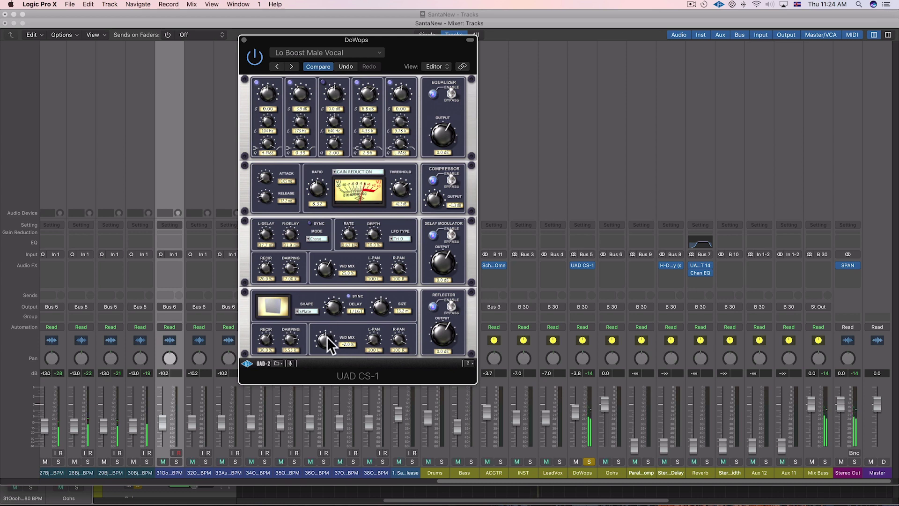
# - Zero the Reflector's wet/dry mix and raise it to 26%
pyautogui.click(350, 343)
pyautogui.write('0')
pyautogui.press('Return')
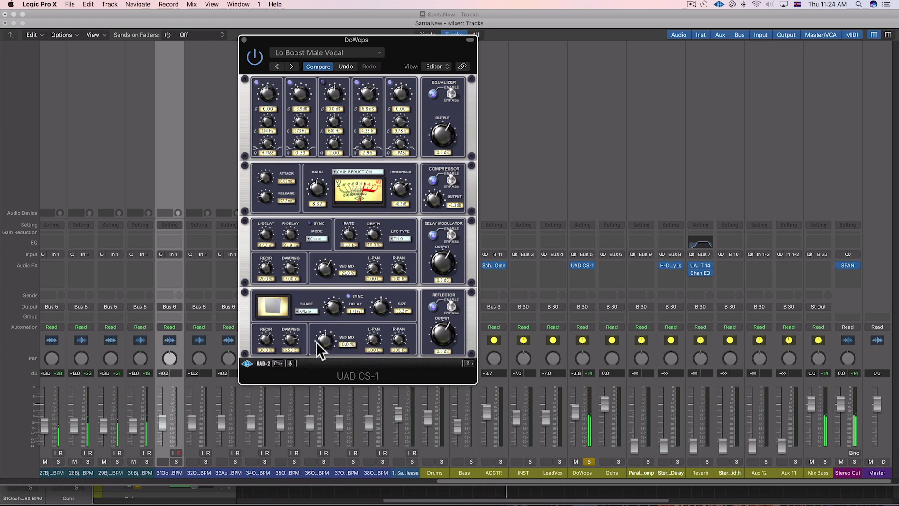
pyautogui.moveTo(326, 339); pyautogui.dragTo(324, 330)
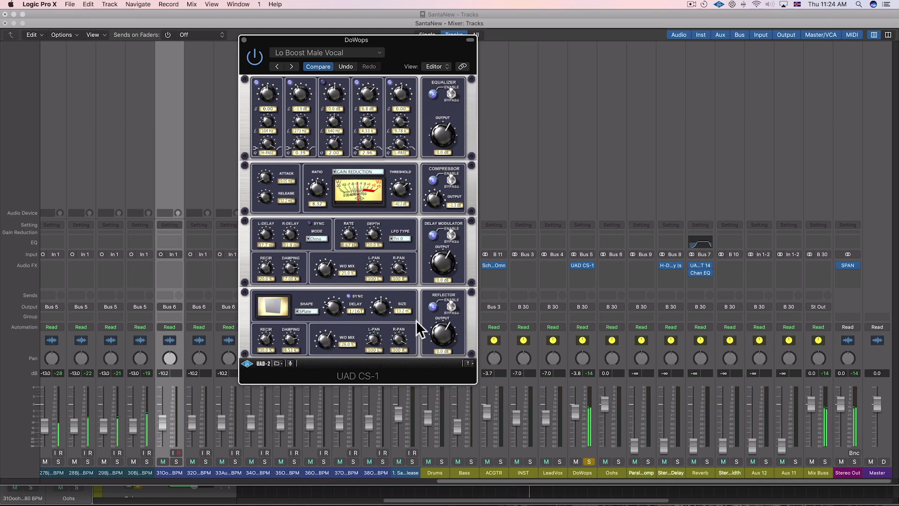
# - Change the Reflector shape to Echo with a size of 1.3 m, and look through the other shapes without changing it
pyautogui.click(312, 311)
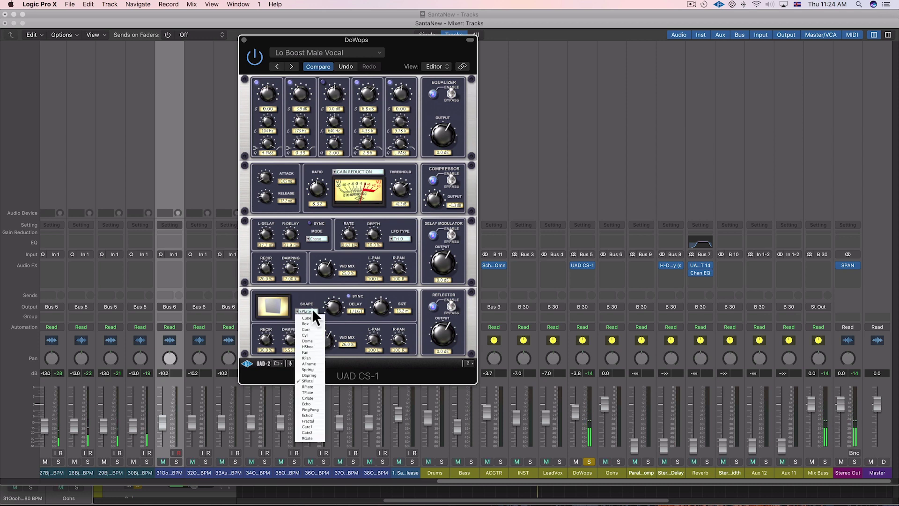
pyautogui.click(315, 402)
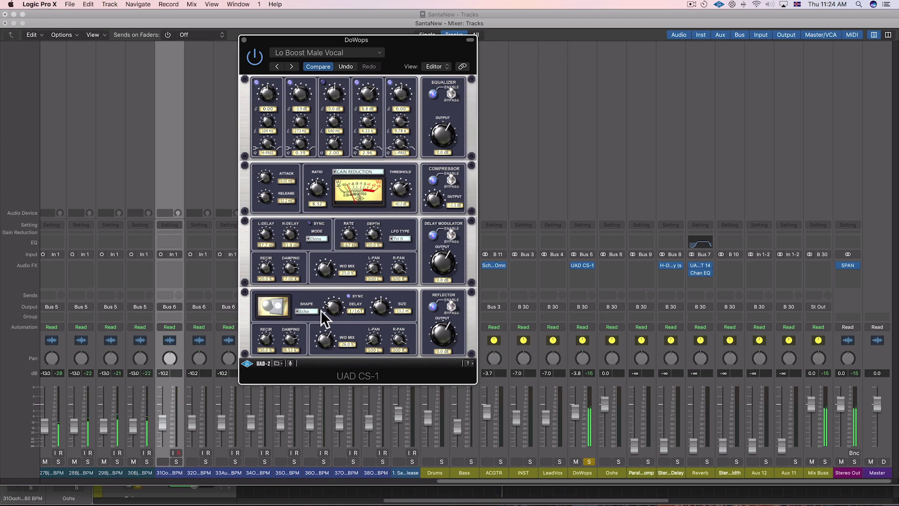
pyautogui.moveTo(384, 307); pyautogui.dragTo(380, 332)
pyautogui.click(305, 311)
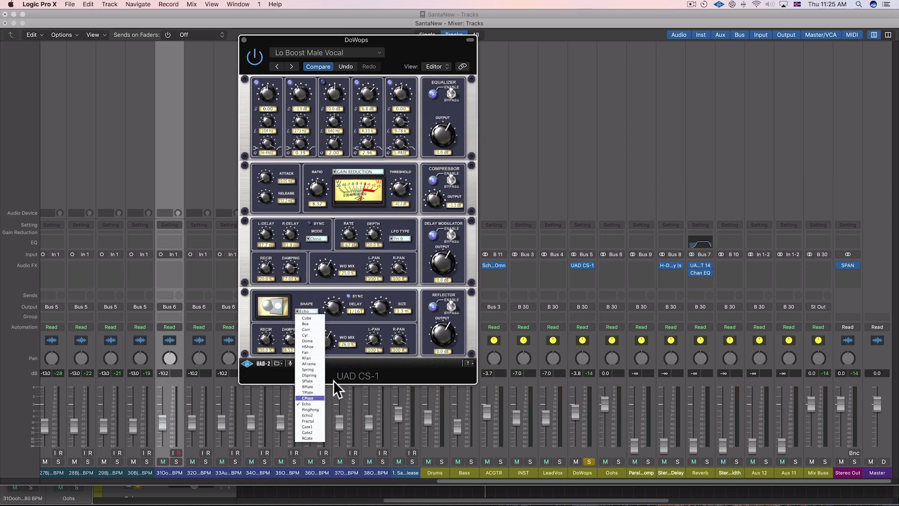
pyautogui.click(356, 361)
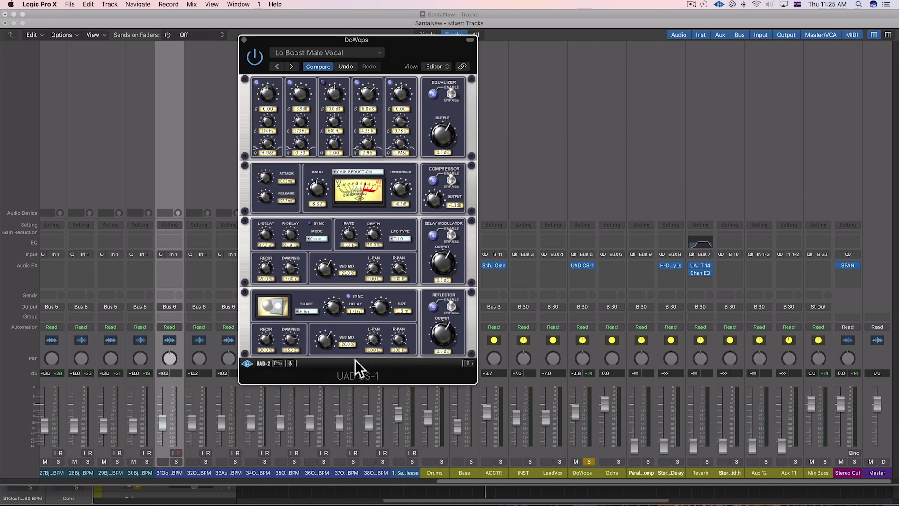
pyautogui.click(309, 311)
pyautogui.click(314, 298)
# - Unsolo the DoWops channel, close and reopen its CS-1, and lower the DoWops fader to -5.2 dB
pyautogui.click(589, 462)
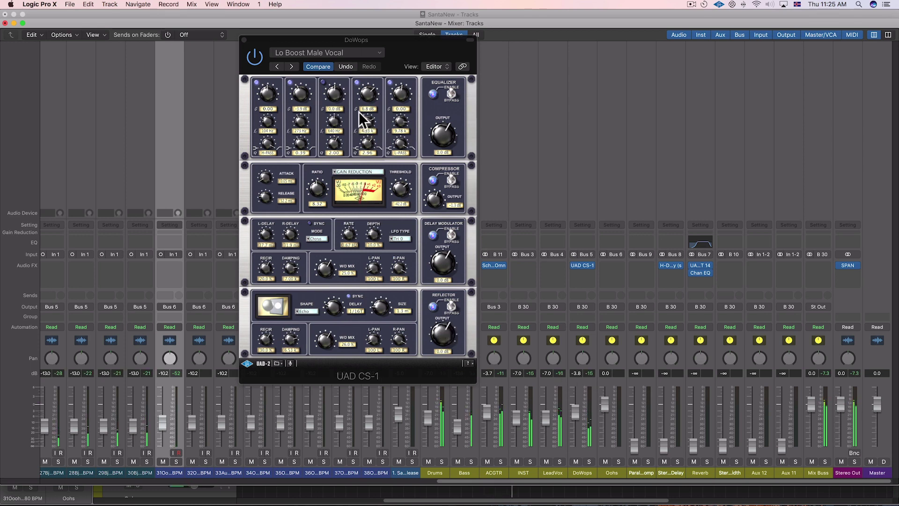
pyautogui.click(244, 40)
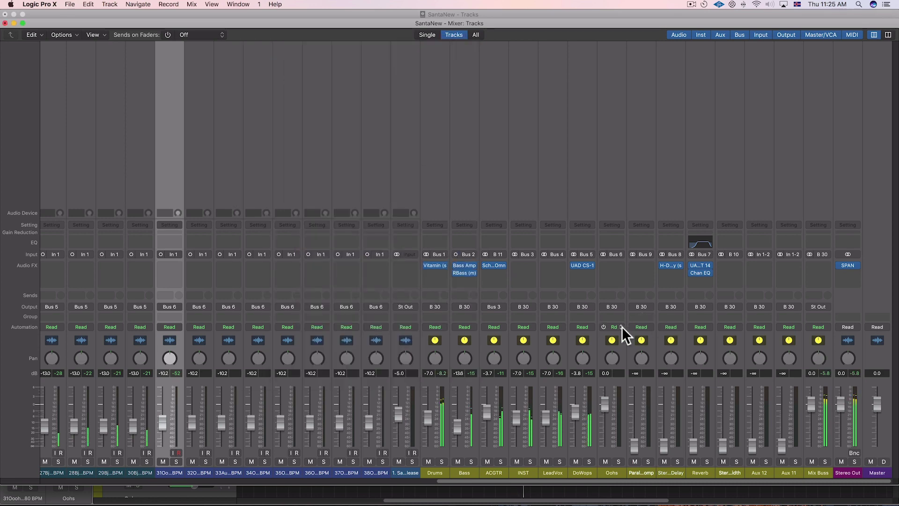
pyautogui.click(583, 265)
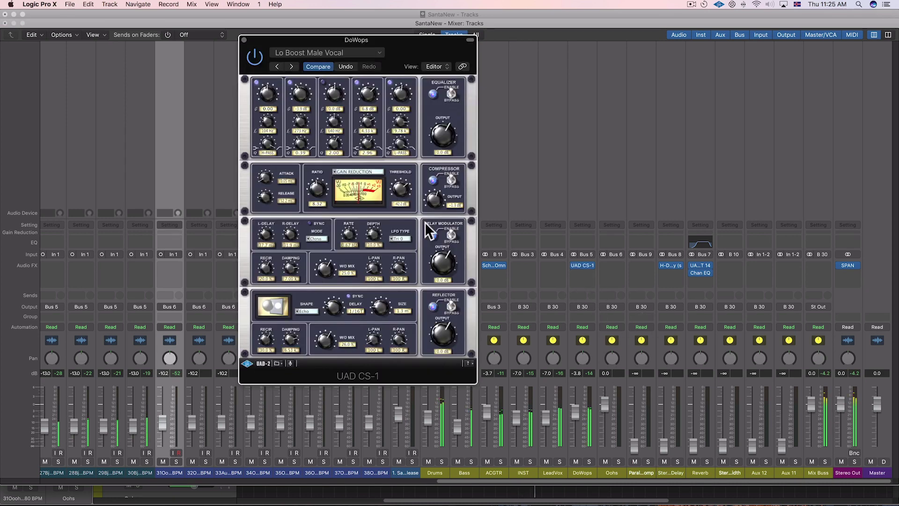
pyautogui.moveTo(574, 415); pyautogui.dragTo(575, 418)
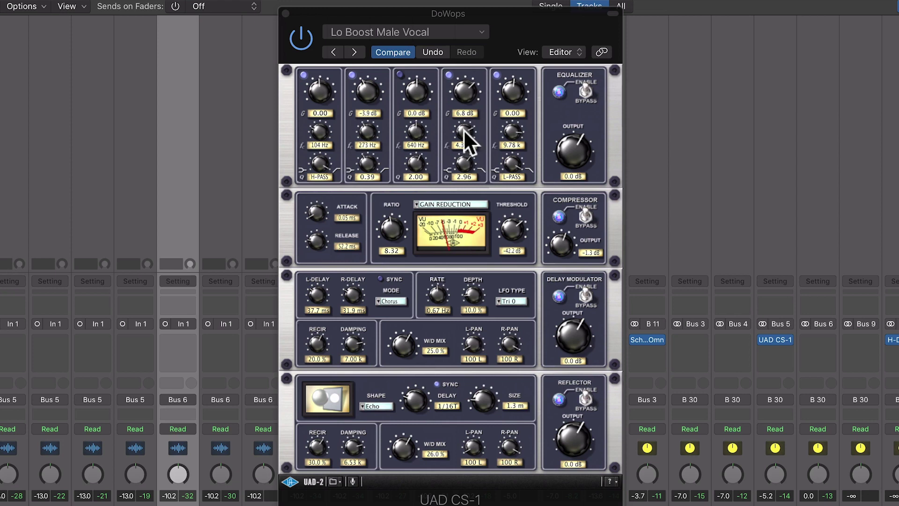
# - Boost the DoWops CS-1 EQ's fourth band 8.0 dB at 3.40 kHz and third band 4.5 dB at 1.42 kHz
pyautogui.moveTo(463, 129); pyautogui.dragTo(465, 165)
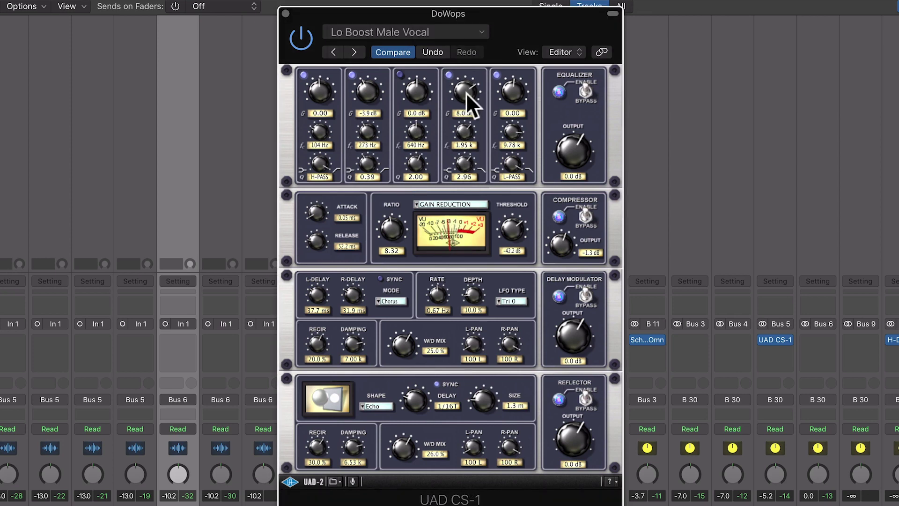
pyautogui.moveTo(464, 128); pyautogui.dragTo(465, 122)
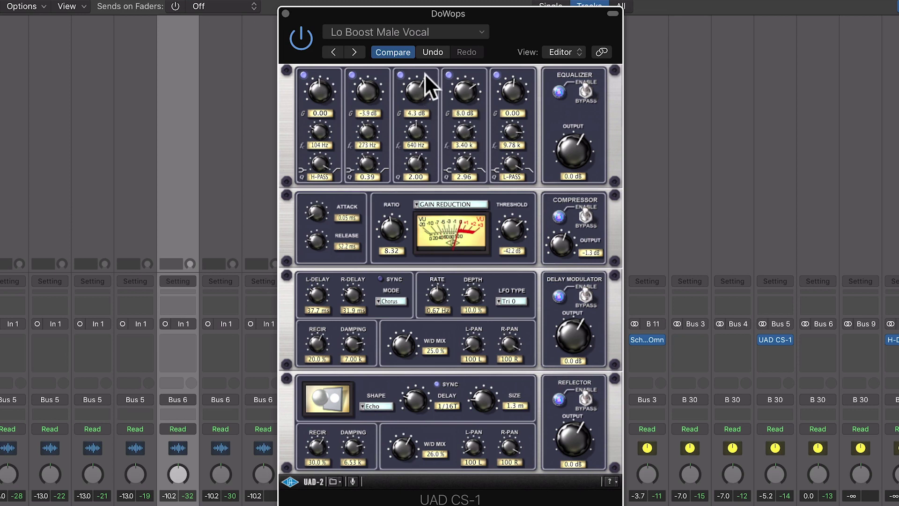
pyautogui.moveTo(417, 125); pyautogui.dragTo(418, 114)
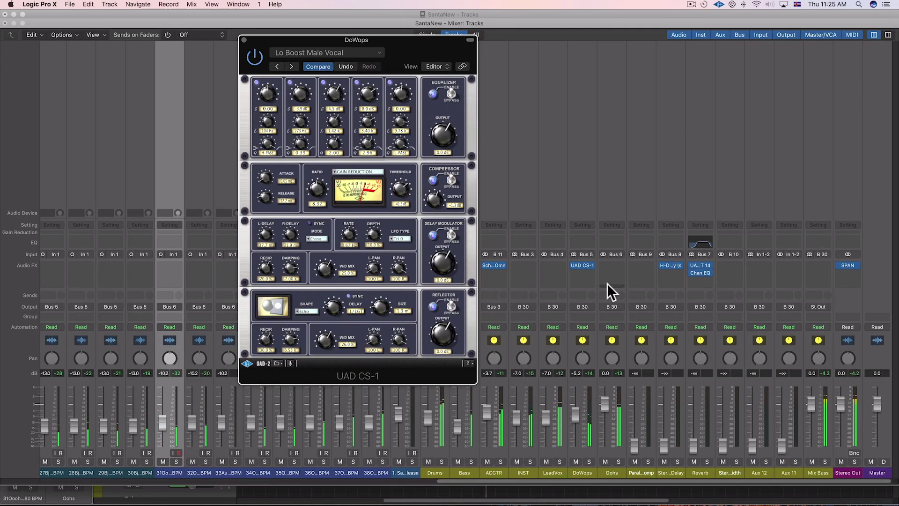
# - Extend the end of the arrangement's cycle range to about bar 64 and return to the mixer
pyautogui.press('super+1')
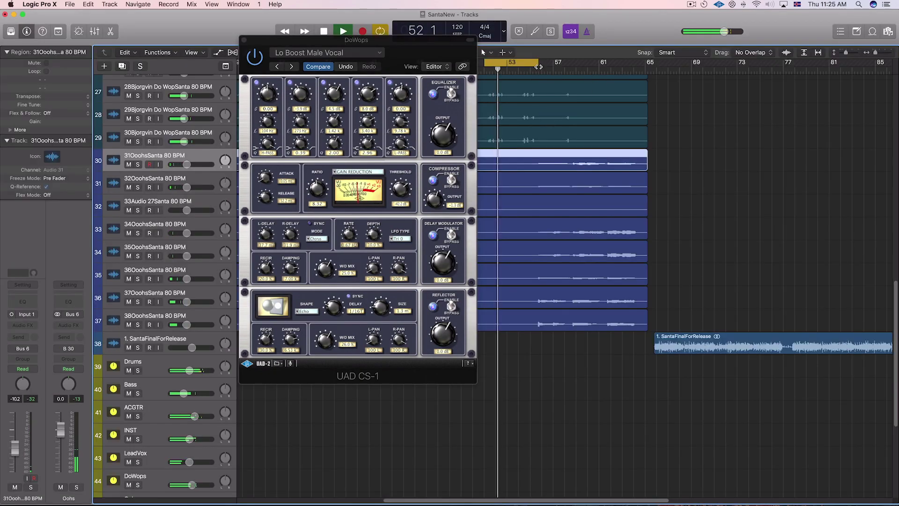
pyautogui.moveTo(543, 65); pyautogui.dragTo(693, 65)
pyautogui.press('super+2')
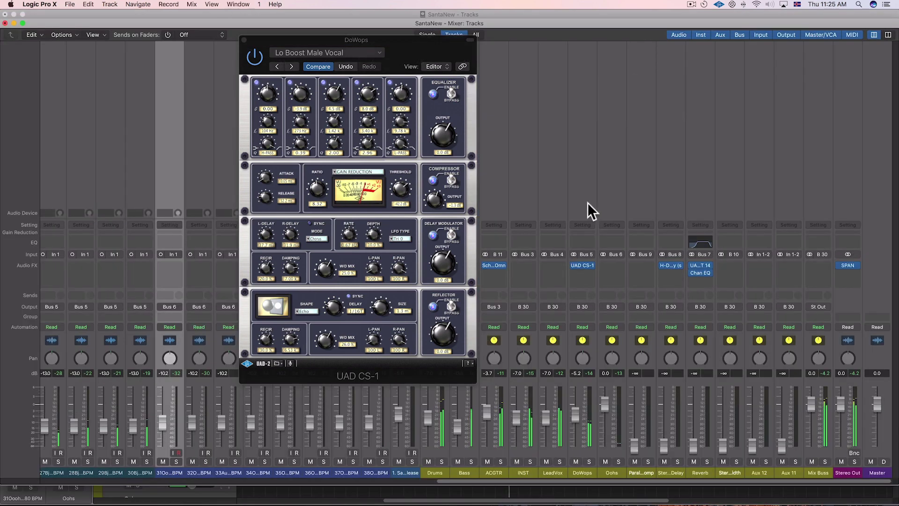
# - Close the DoWops plug-in window and copy its UAD CS-1 to the Oohs bus
pyautogui.click(244, 40)
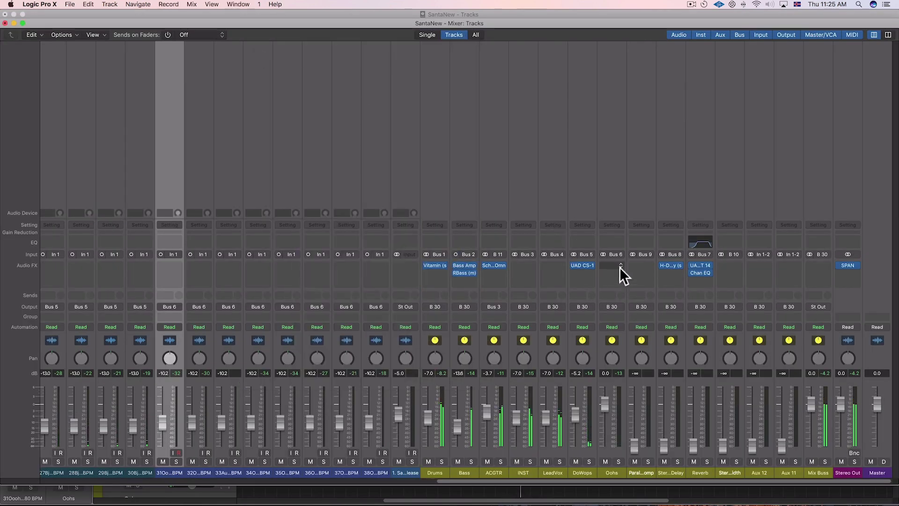
pyautogui.moveTo(582, 265); pyautogui.dragTo(612, 266)
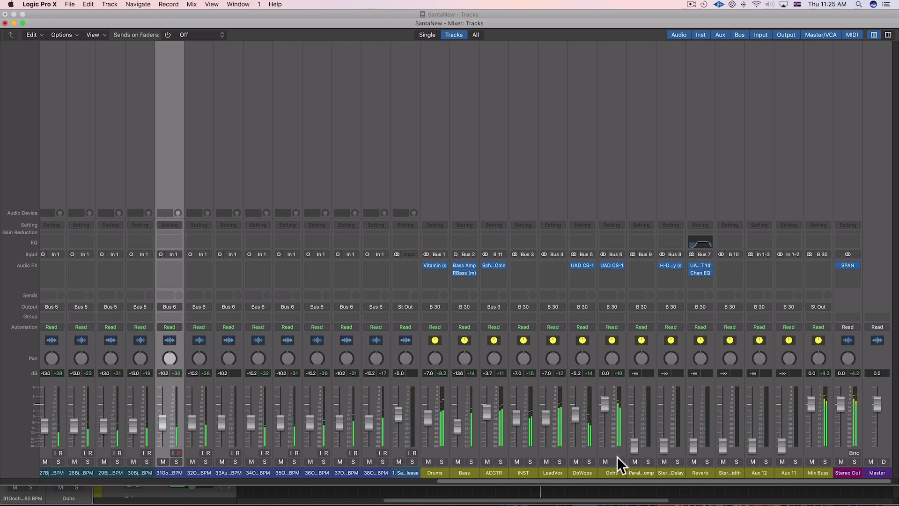
# - Shorten the cycle range in the arrangement so it starts between bars 55 and 56, where the Oohs phrase enters
pyautogui.hscroll(-10, 617, 456)
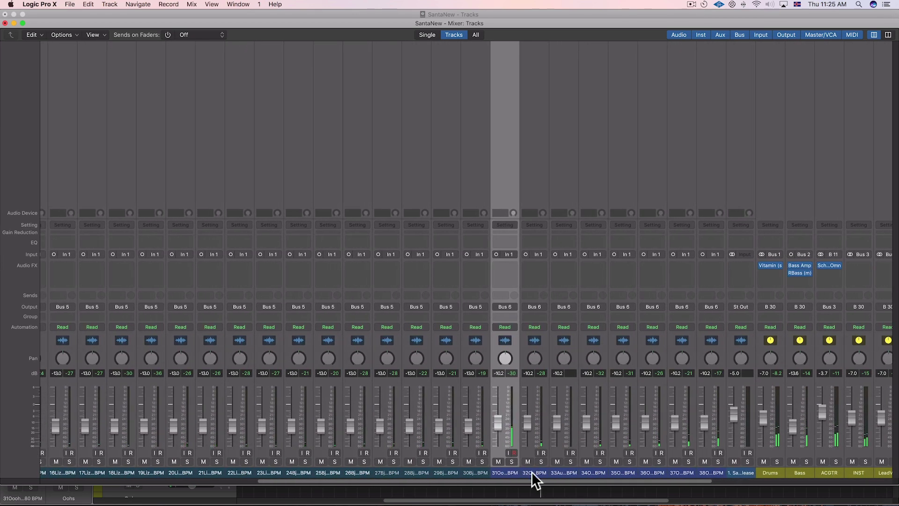
pyautogui.press('super+2')
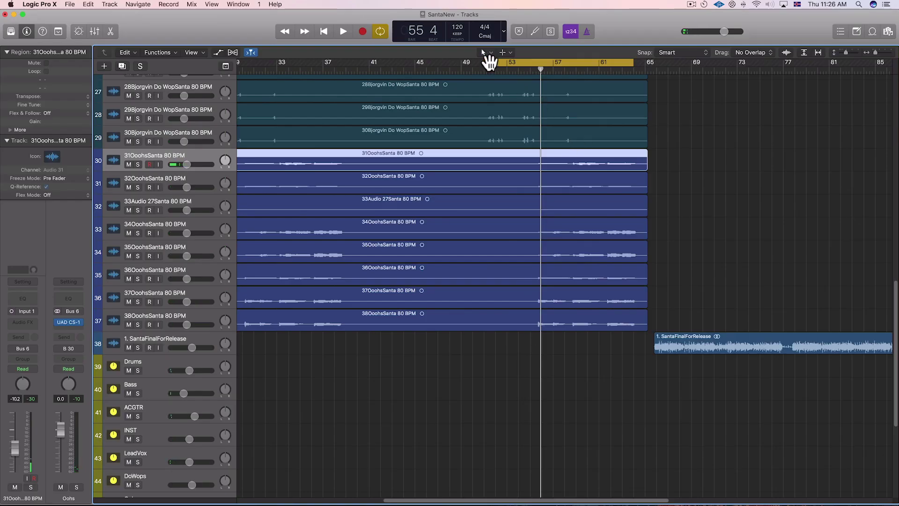
pyautogui.moveTo(489, 59); pyautogui.dragTo(523, 86)
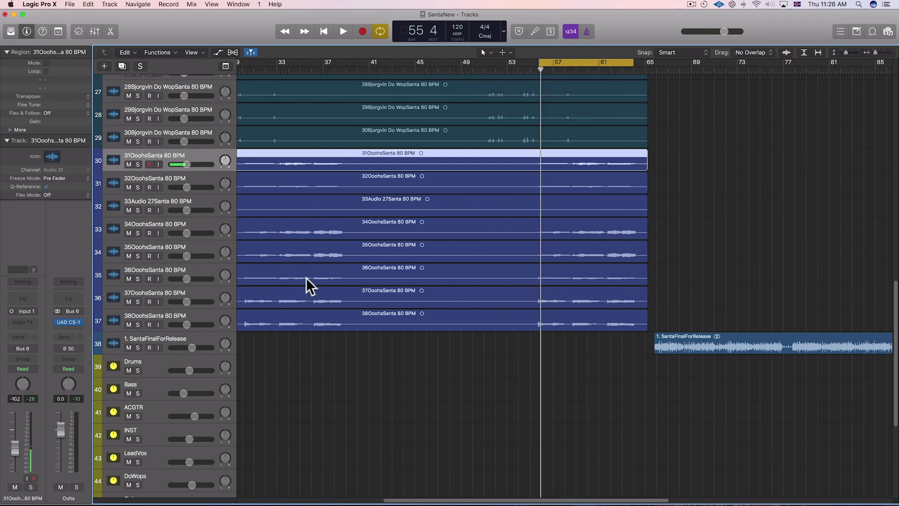
# - Play the cycled section and solo all eight Oohs group tracks, 31 through 38, one after another
pyautogui.keyDown('shift'); pyautogui.click(204, 321); pyautogui.keyUp('shift')
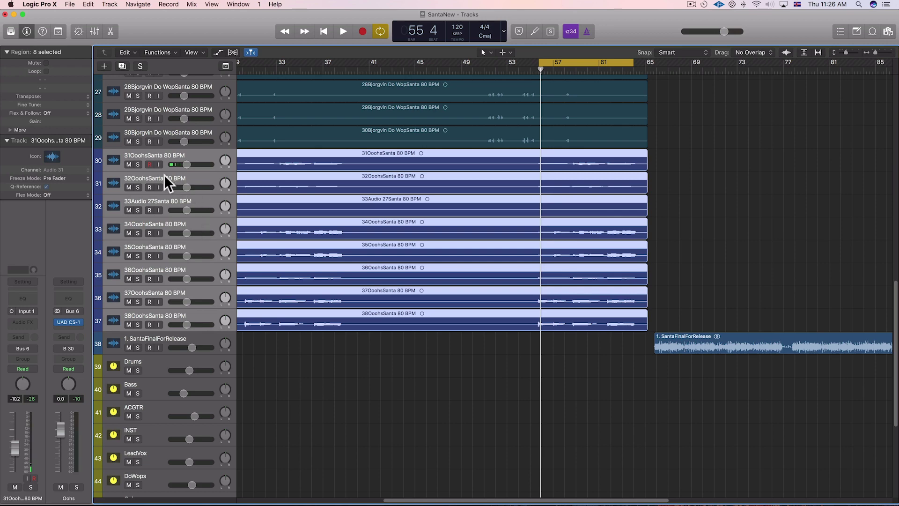
pyautogui.click(210, 160)
pyautogui.click(137, 165)
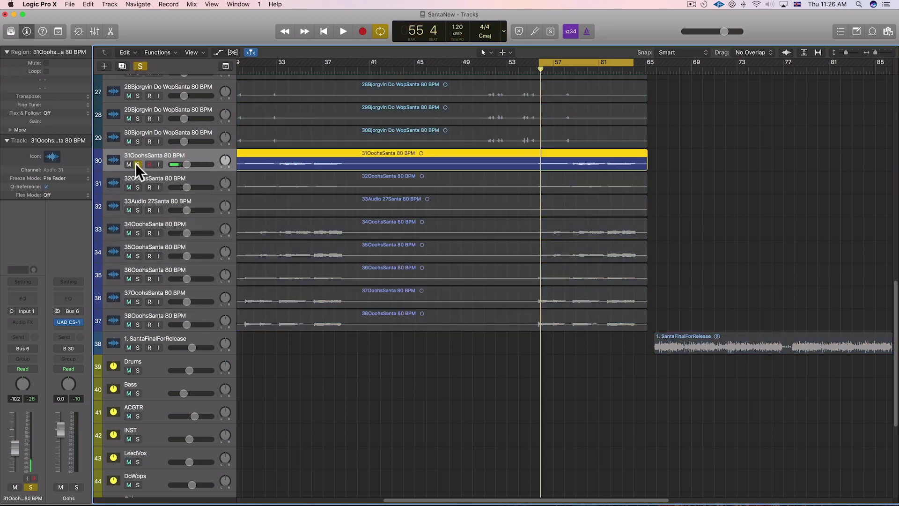
pyautogui.press('space')
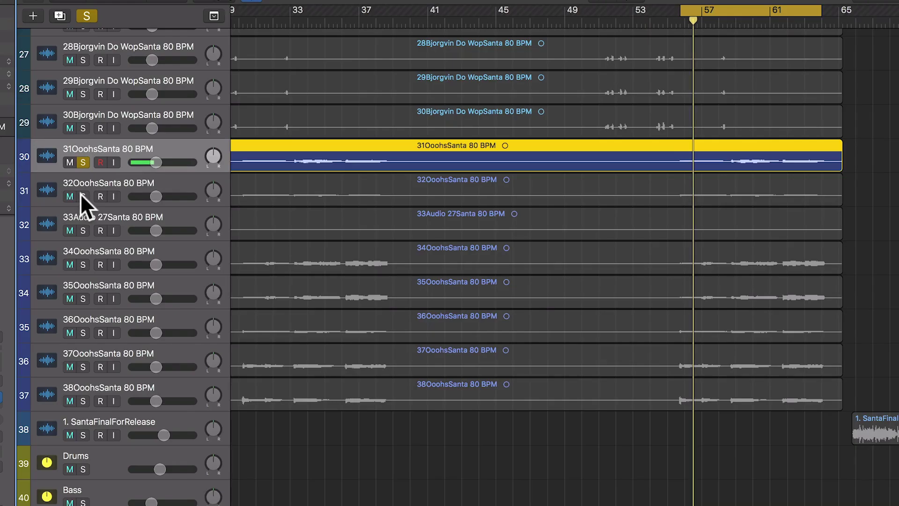
pyautogui.click(136, 186)
pyautogui.click(82, 230)
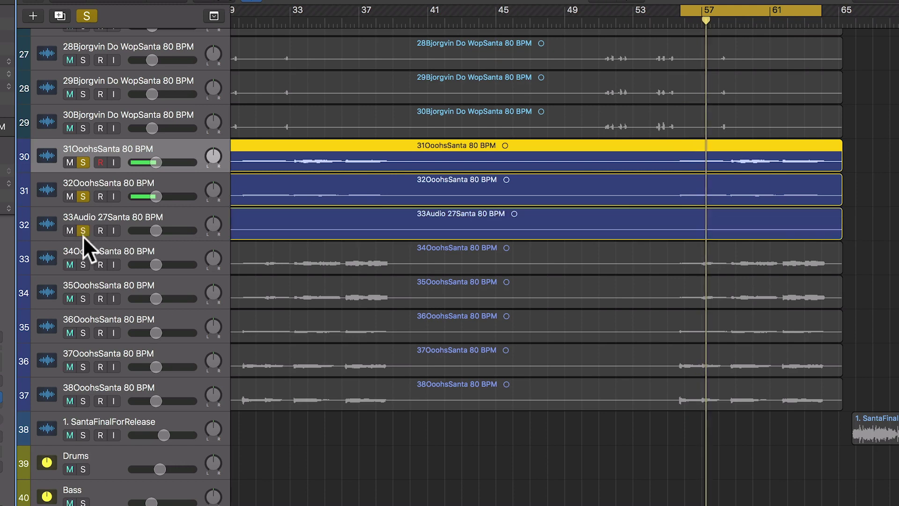
pyautogui.click(84, 264)
pyautogui.click(82, 298)
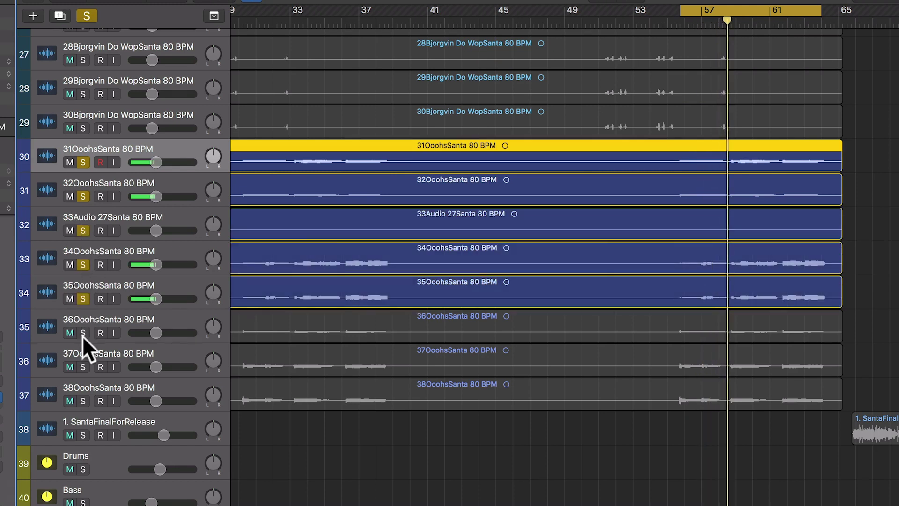
pyautogui.click(83, 332)
pyautogui.click(84, 367)
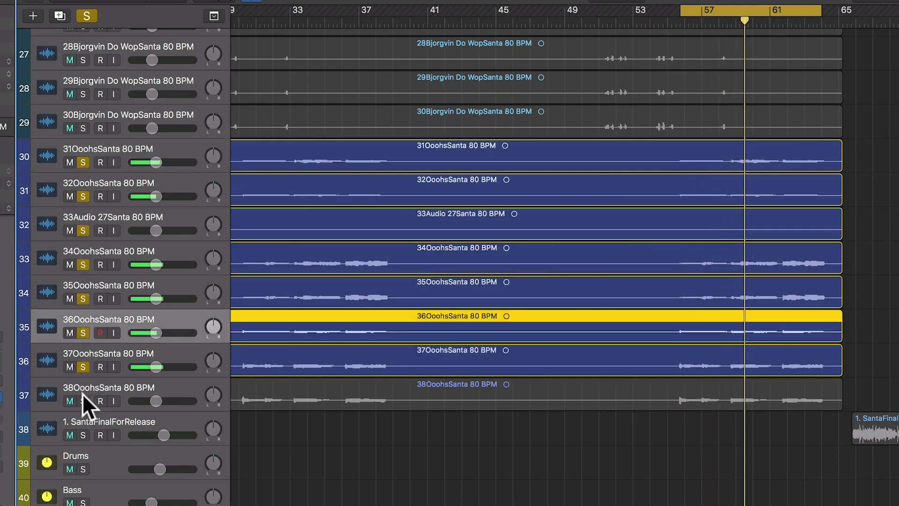
pyautogui.click(81, 401)
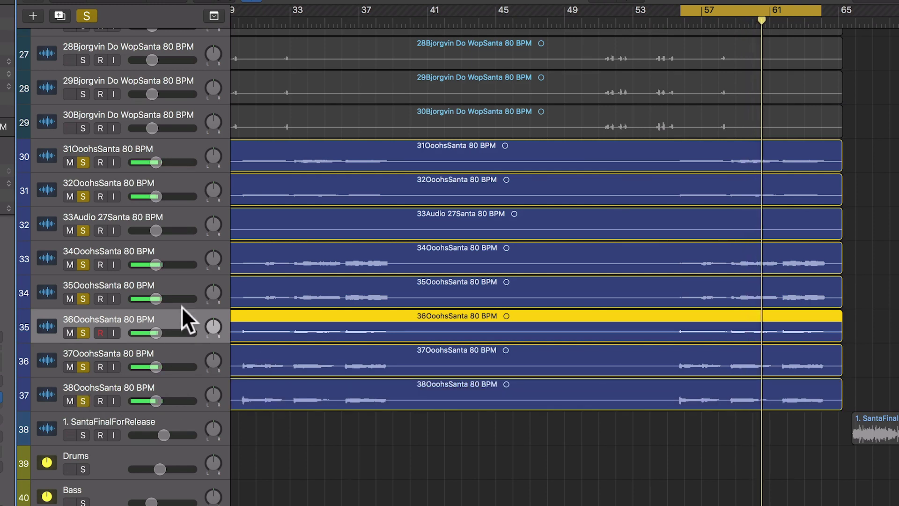
# - Pan tracks 31 through 38 alternately to -64 and +63, starting with -64 on track 31
pyautogui.moveTo(213, 156); pyautogui.dragTo(226, 235)
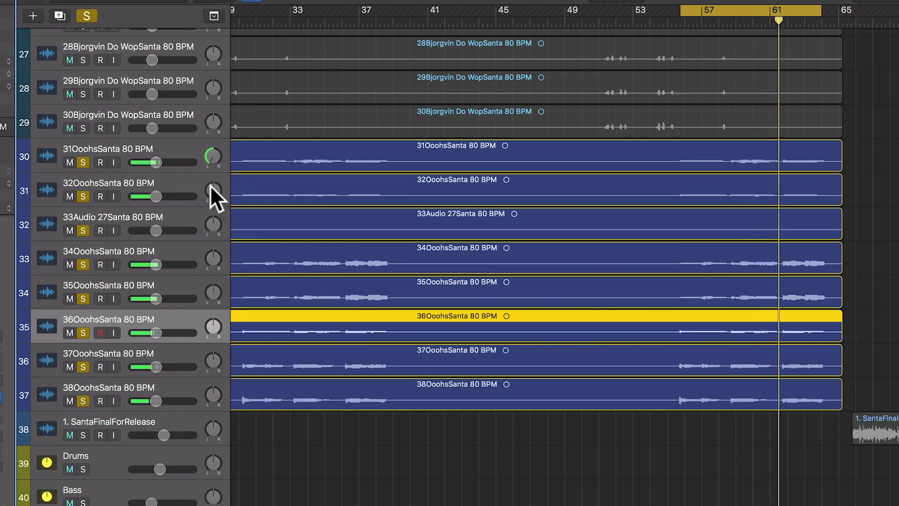
pyautogui.moveTo(210, 185); pyautogui.dragTo(215, 259)
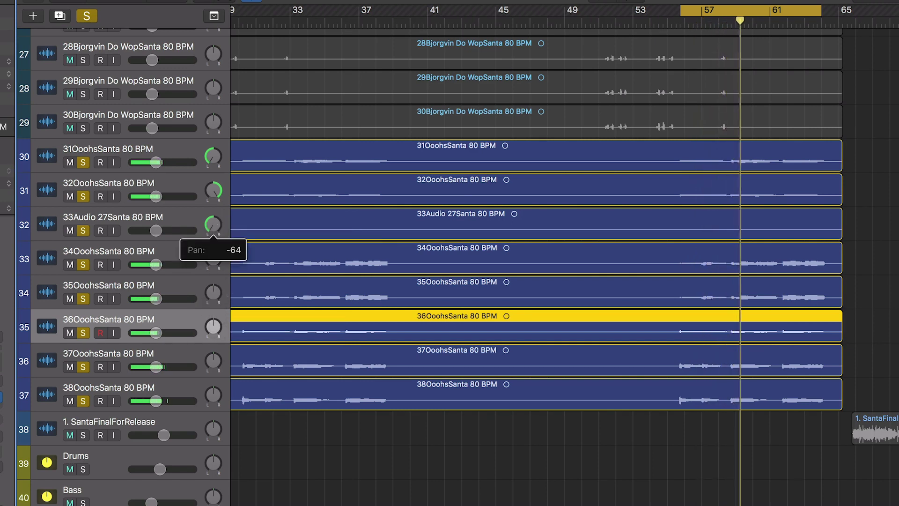
pyautogui.moveTo(215, 293)
pyautogui.mouseDown()
pyautogui.moveTo(220, 355)
pyautogui.moveTo(213, 281)
pyautogui.mouseUp()
pyautogui.moveTo(214, 360); pyautogui.dragTo(210, 315)
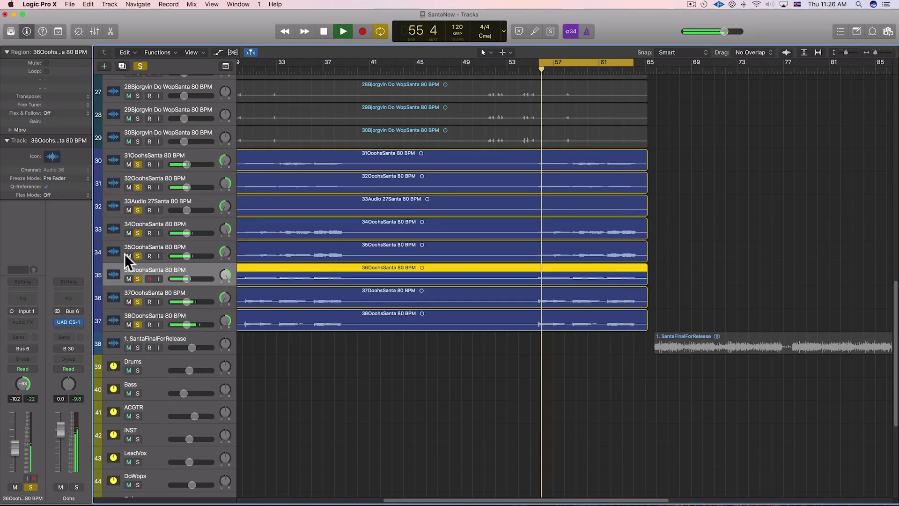
# - Clear all track solos, and open and close the copied CS-1 on the Oohs bus in the mixer
pyautogui.keyDown('alt'); pyautogui.click(138, 164); pyautogui.keyUp('alt')
pyautogui.press('super+2')
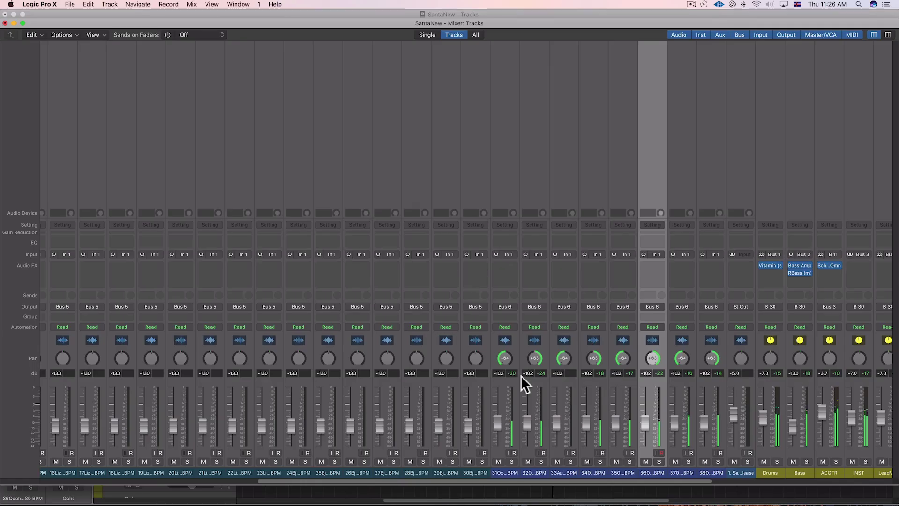
pyautogui.hscroll(10, 579, 358)
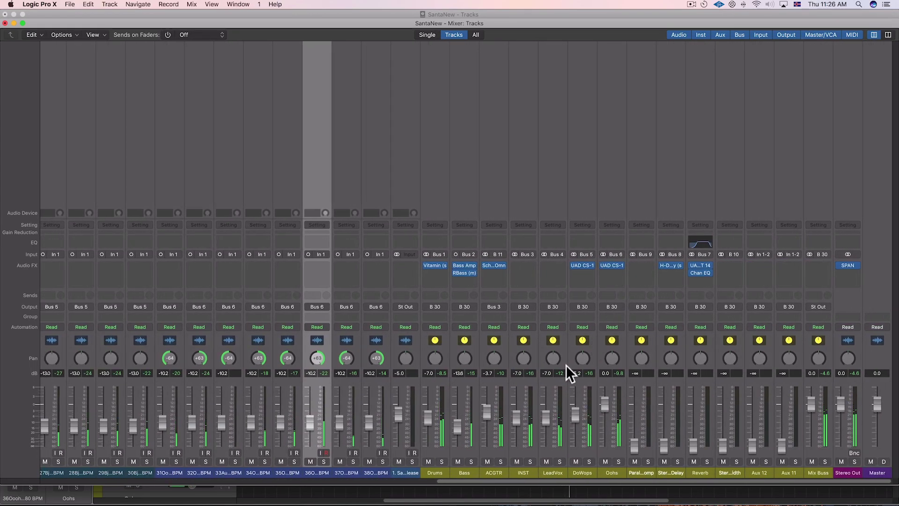
pyautogui.click(613, 266)
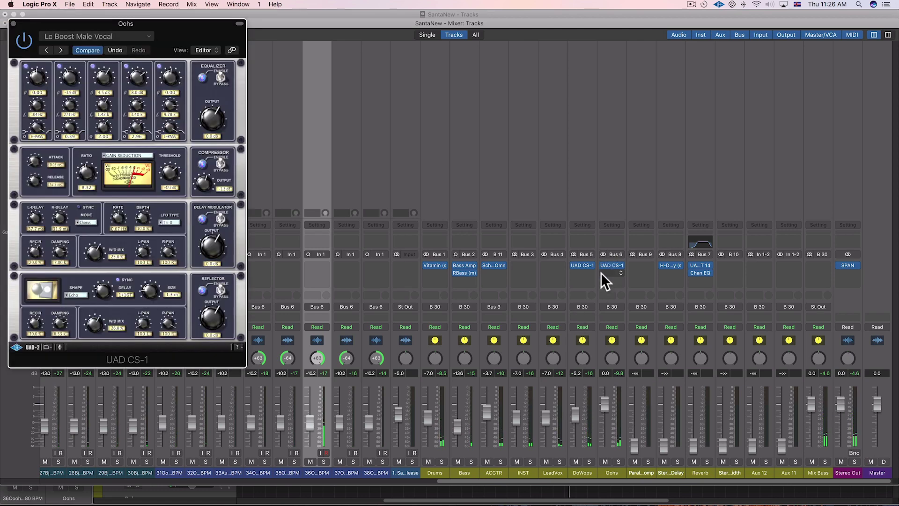
pyautogui.click(13, 23)
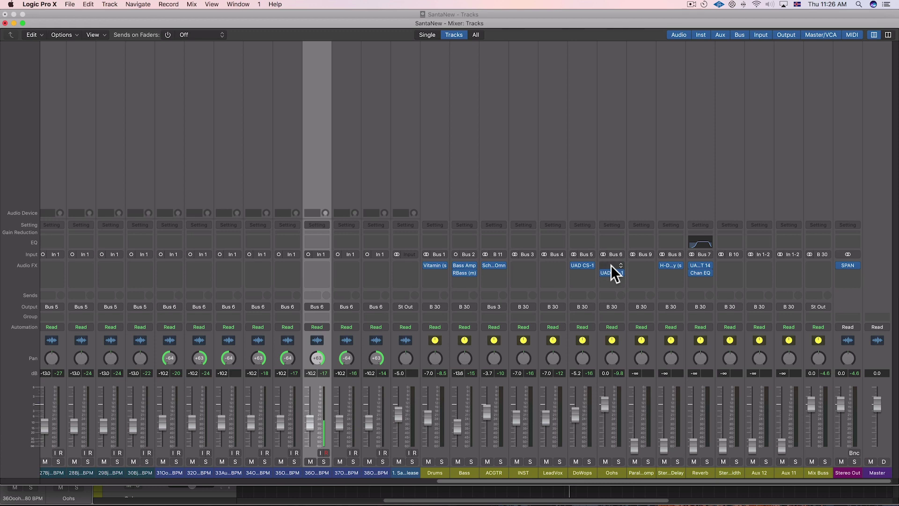
# - Insert a Channel EQ ahead of the CS-1 on the Oohs bus
pyautogui.click(610, 265)
pyautogui.click(613, 245)
pyautogui.click(611, 240)
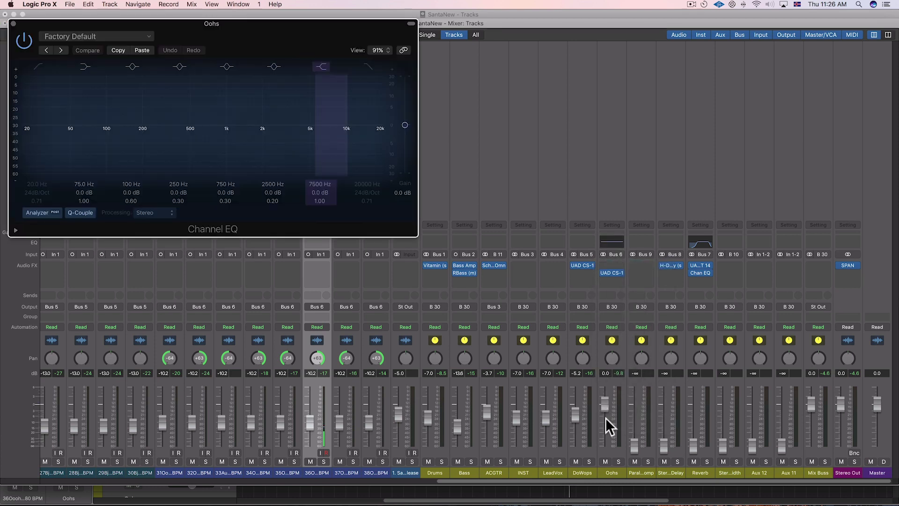
# - With the Oohs bus soloed and its CS-1 bypassed, set the Channel EQ's high-pass to 98 Hz and low-pass to 11000 Hz
pyautogui.click(618, 461)
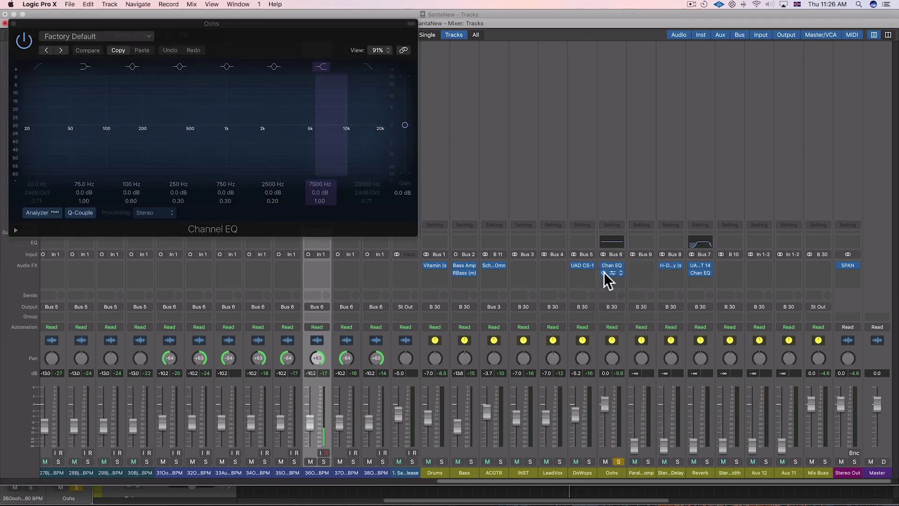
pyautogui.click(37, 67)
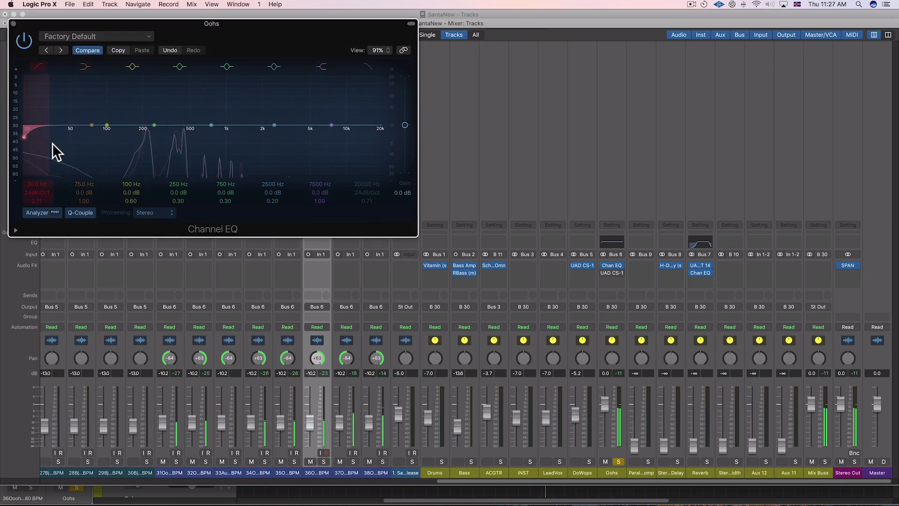
pyautogui.moveTo(52, 143); pyautogui.dragTo(120, 139)
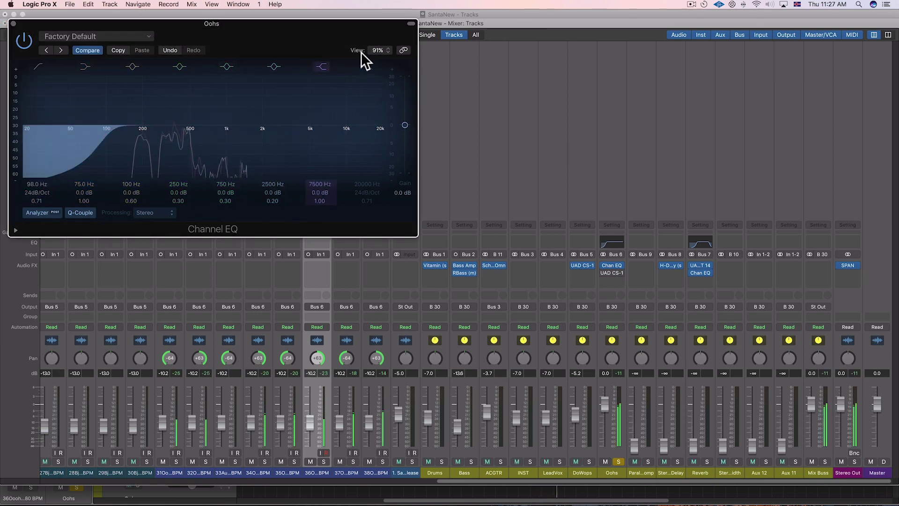
pyautogui.moveTo(363, 151); pyautogui.dragTo(348, 167)
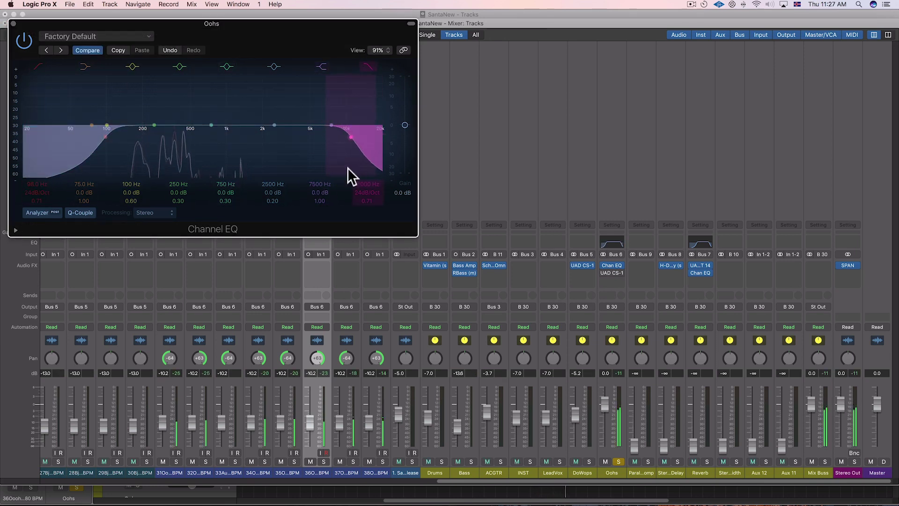
# - With the Oohs bus unsoloed, cut its Channel EQ by 4.5 dB at 1080 Hz and lower its fader to -7.4 dB
pyautogui.click(620, 461)
pyautogui.moveTo(212, 128); pyautogui.dragTo(244, 139)
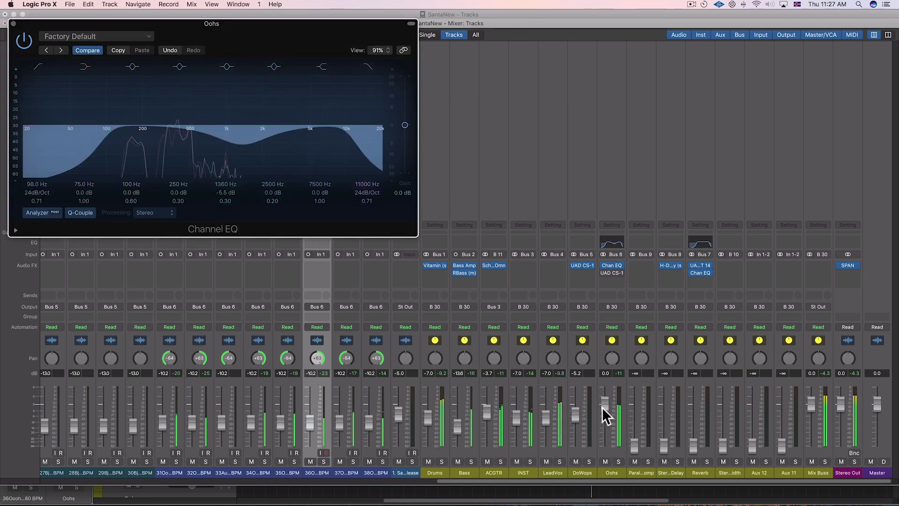
pyautogui.moveTo(603, 412); pyautogui.dragTo(599, 426)
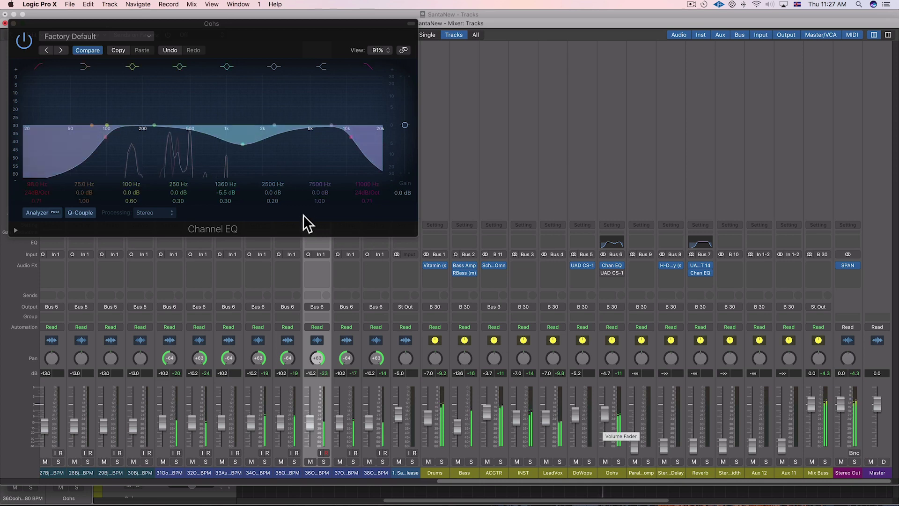
pyautogui.moveTo(249, 147); pyautogui.dragTo(238, 144)
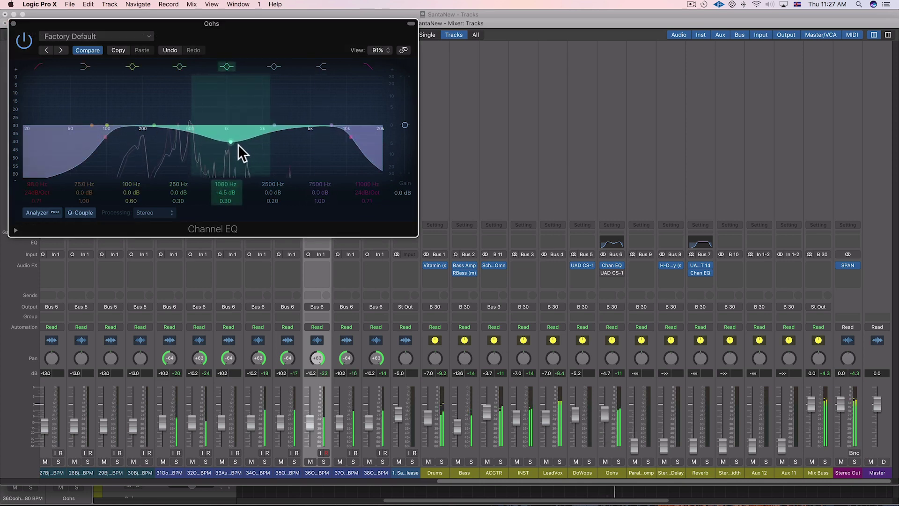
pyautogui.moveTo(604, 416); pyautogui.dragTo(605, 418)
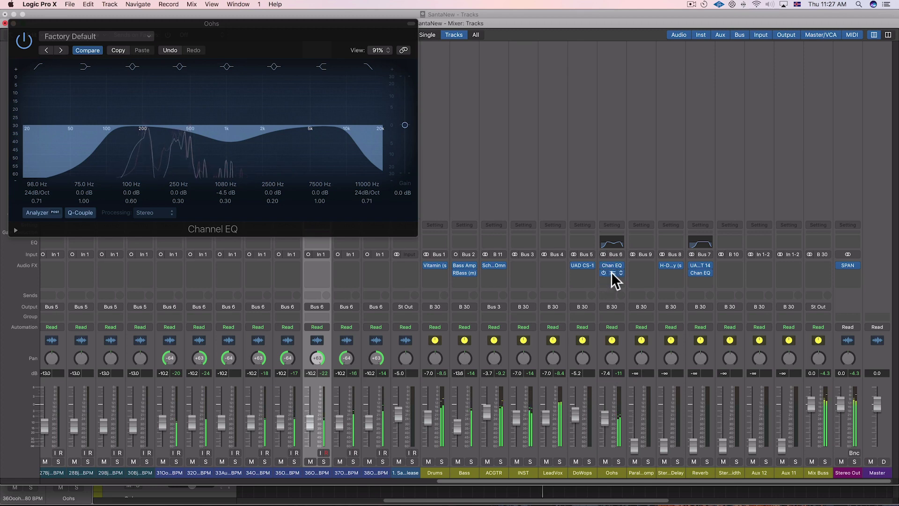
# - Re-enable the CS-1 on the Oohs bus and change its Reflector shape to Dome
pyautogui.click(610, 273)
pyautogui.click(87, 303)
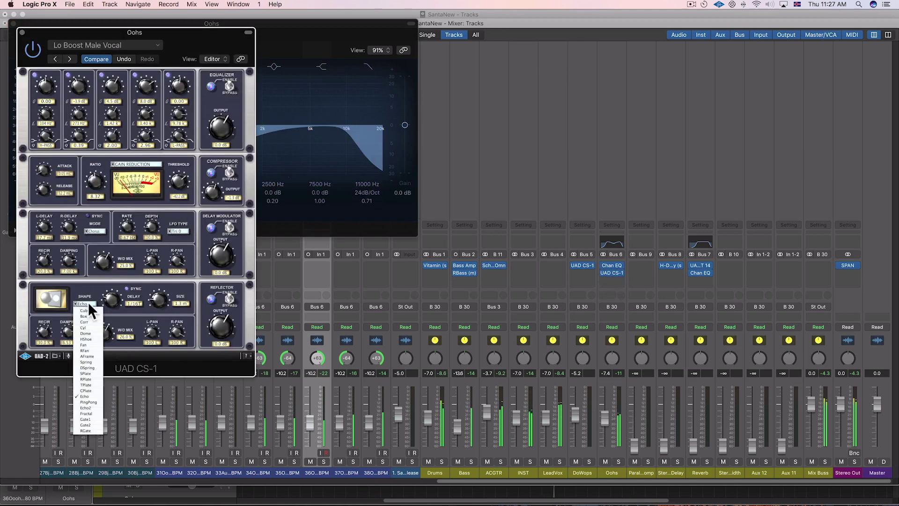
pyautogui.click(92, 332)
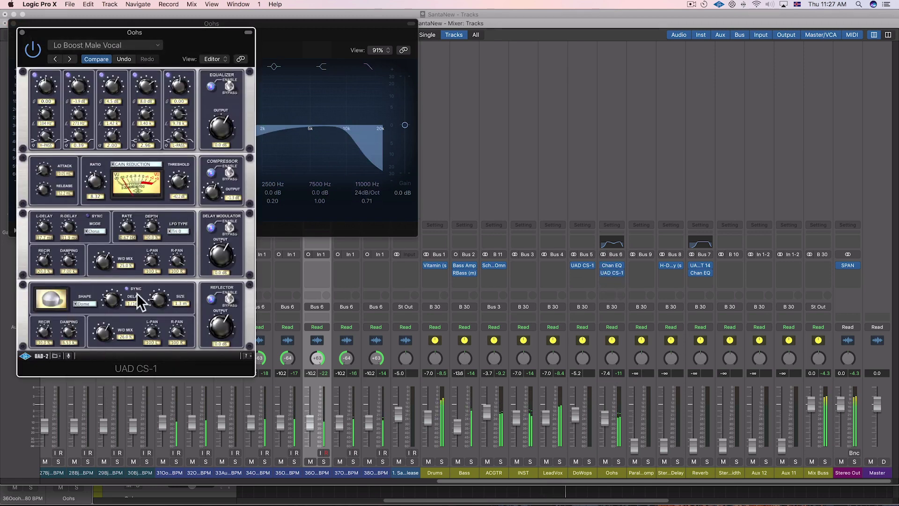
# - Solo the Oohs bus and enlarge the Reflector size on its CS-1
pyautogui.moveTo(219, 33); pyautogui.dragTo(495, 25)
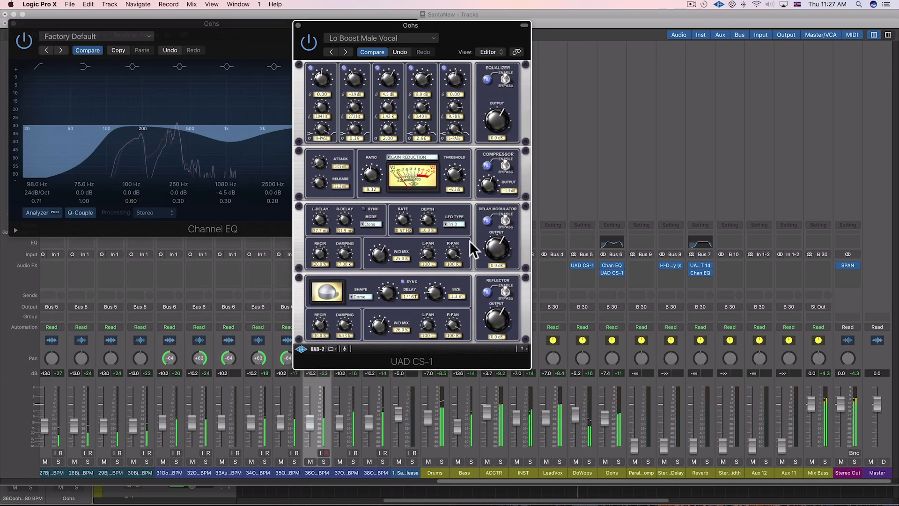
pyautogui.click(618, 461)
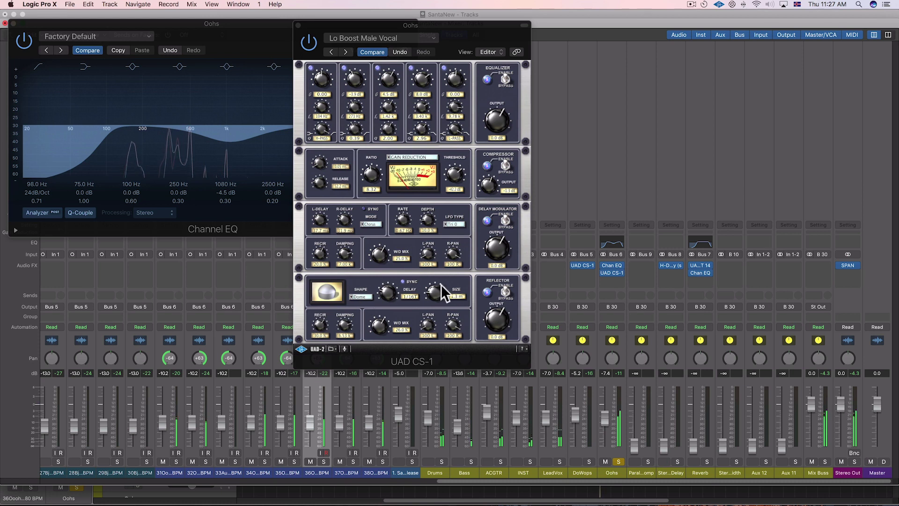
pyautogui.moveTo(440, 286); pyautogui.dragTo(449, 120)
pyautogui.moveTo(429, 285); pyautogui.dragTo(433, 307)
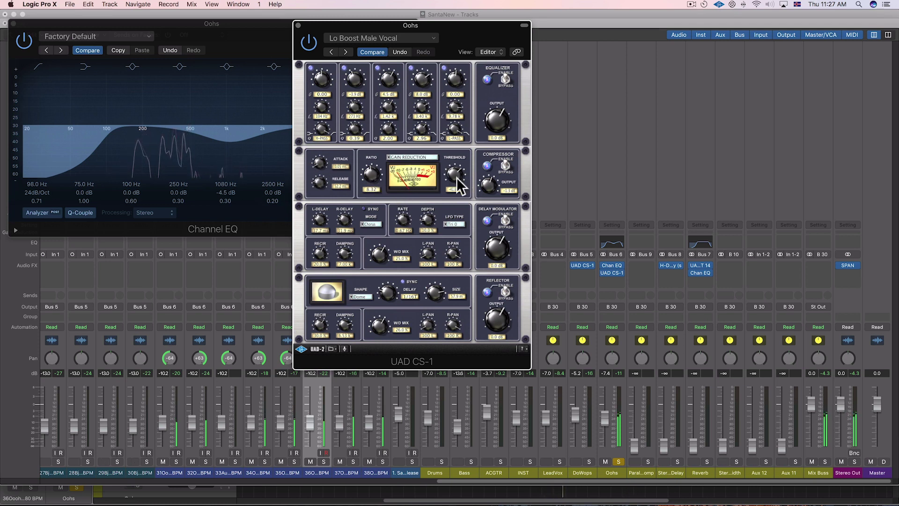
# - Raise the CS-1 compressor threshold on the Oohs bus and set its Channel EQ high-pass to 205 Hz
pyautogui.moveTo(456, 178)
pyautogui.mouseDown()
pyautogui.moveTo(456, 187)
pyautogui.moveTo(456, 173)
pyautogui.mouseUp()
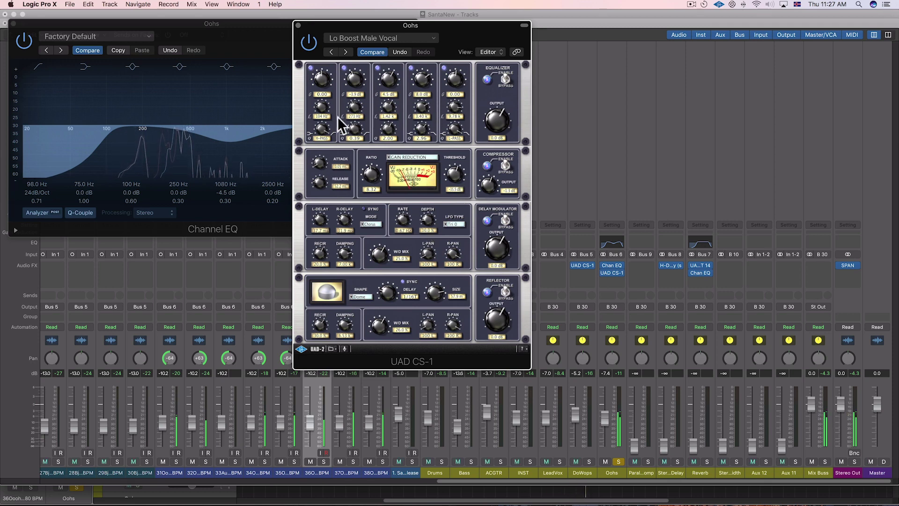
pyautogui.moveTo(93, 156); pyautogui.dragTo(134, 156)
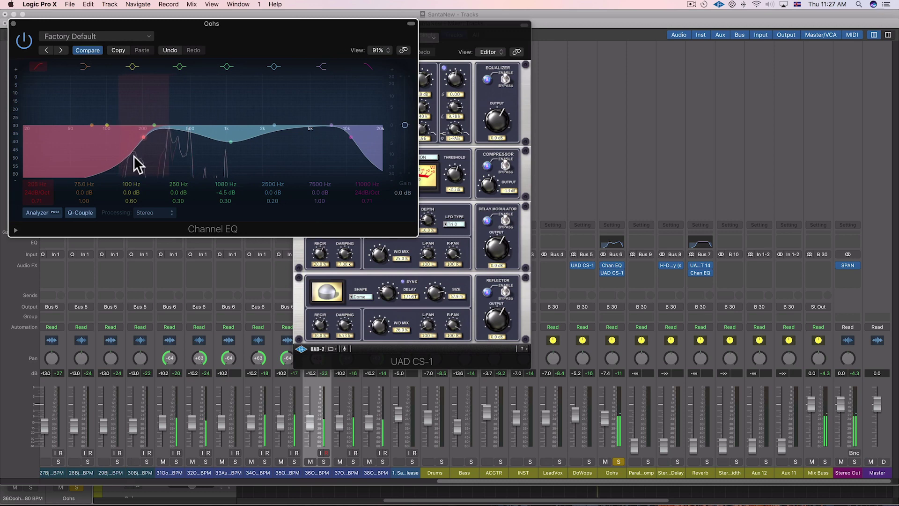
pyautogui.click(498, 28)
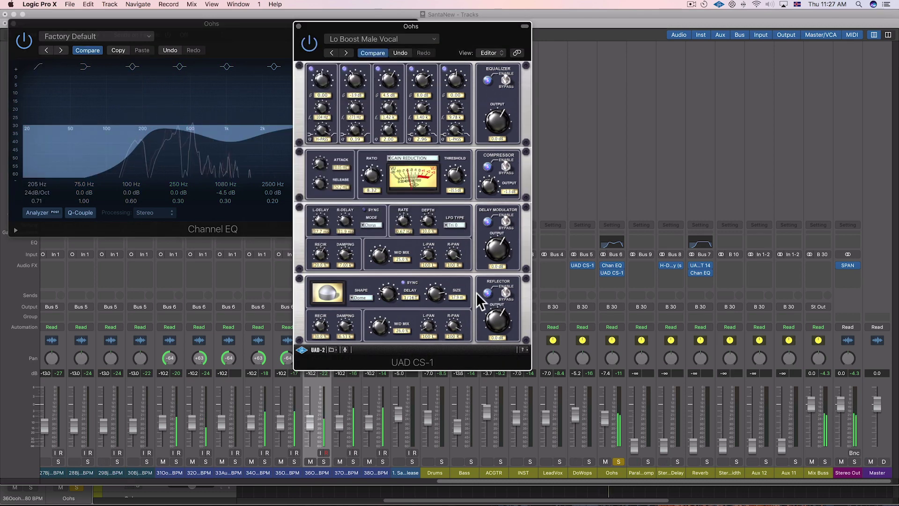
# - On the Oohs CS-1, change the Reflector shape to Echo2 and the Delay Modulator mode to DualDelay
pyautogui.click(359, 298)
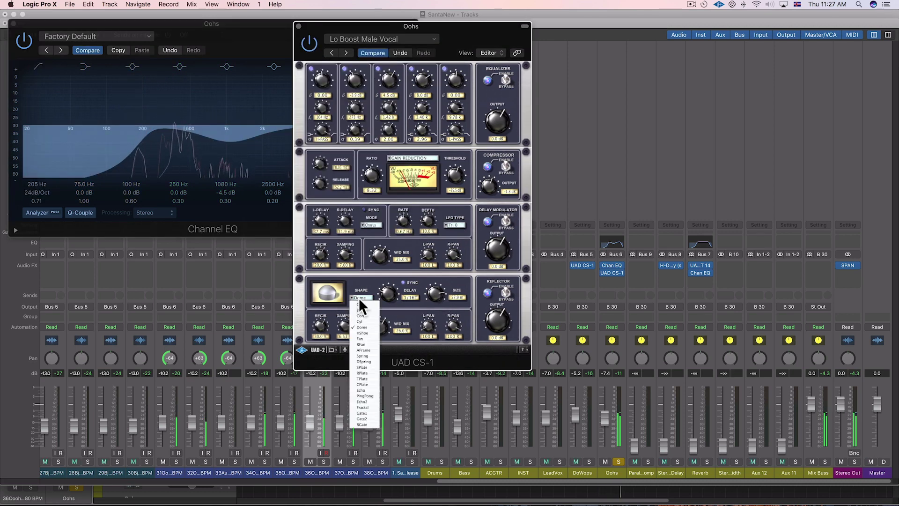
pyautogui.click(370, 400)
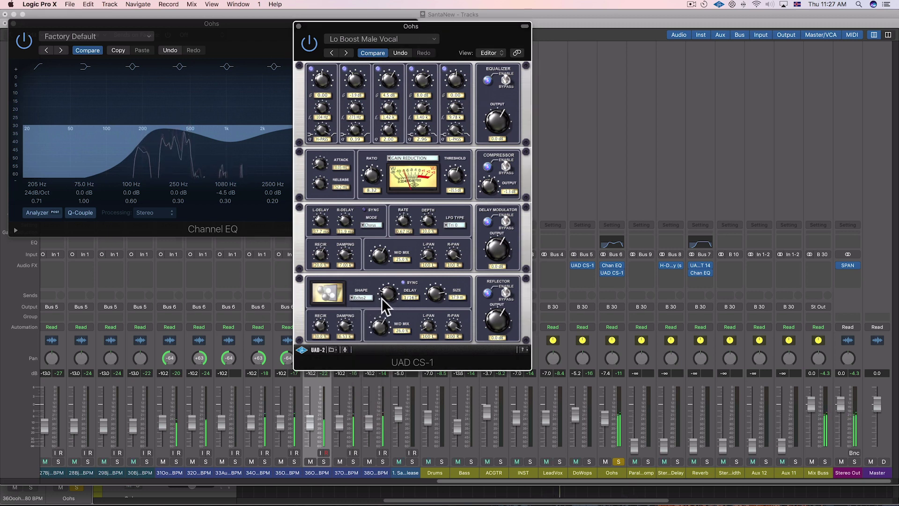
pyautogui.click(369, 225)
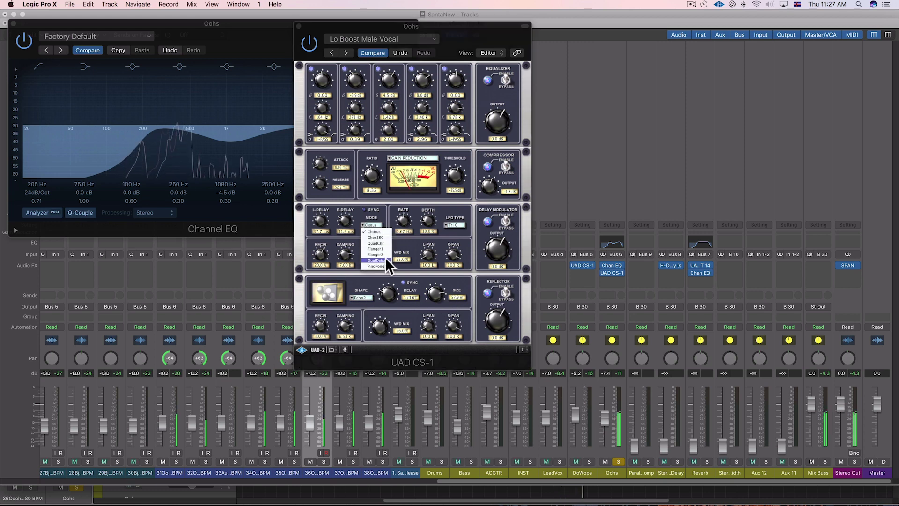
pyautogui.click(385, 259)
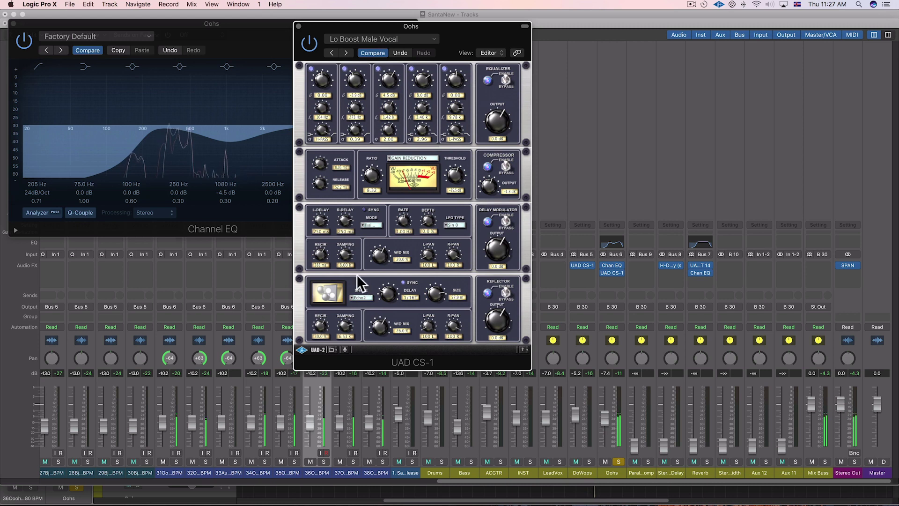
# - Audition the HShoe shape for the Oohs CS-1 Reflector and return the shape to Dome
pyautogui.click(360, 297)
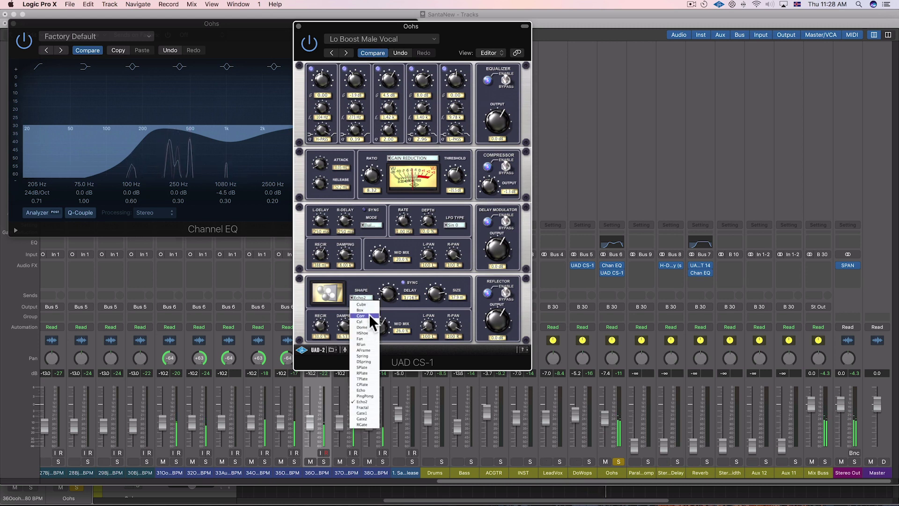
pyautogui.click(371, 332)
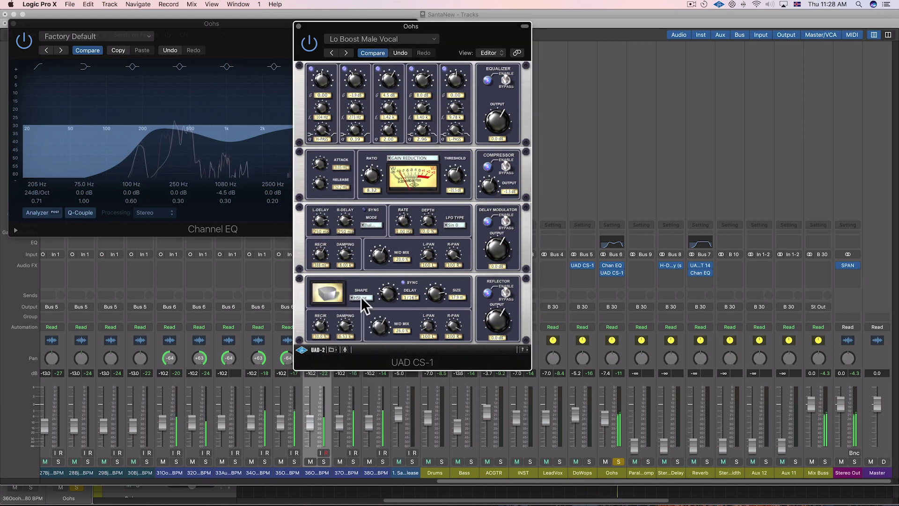
pyautogui.click(360, 297)
pyautogui.click(370, 325)
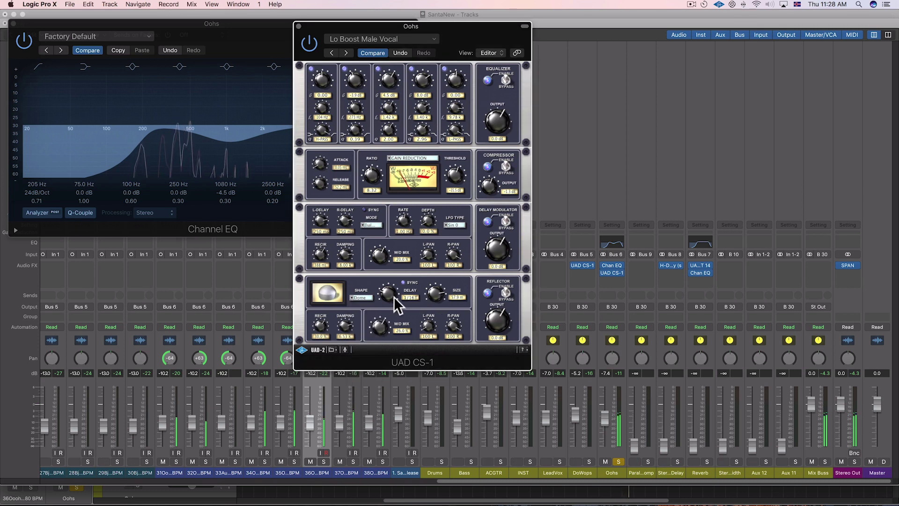
# - On the Oohs CS-1, set the Reflector delay to 1/32T, adjust its size, and lengthen the compressor release
pyautogui.scroll(2, 417, 289)
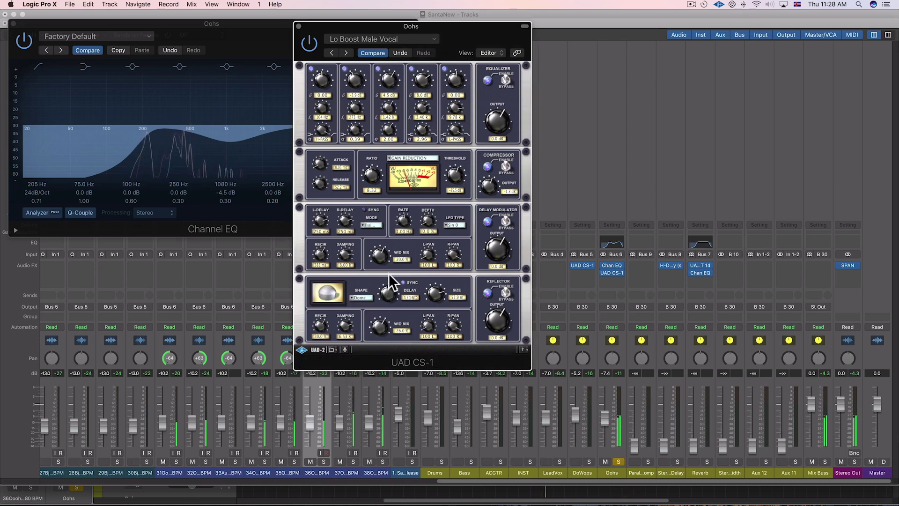
pyautogui.moveTo(388, 274); pyautogui.dragTo(378, 302)
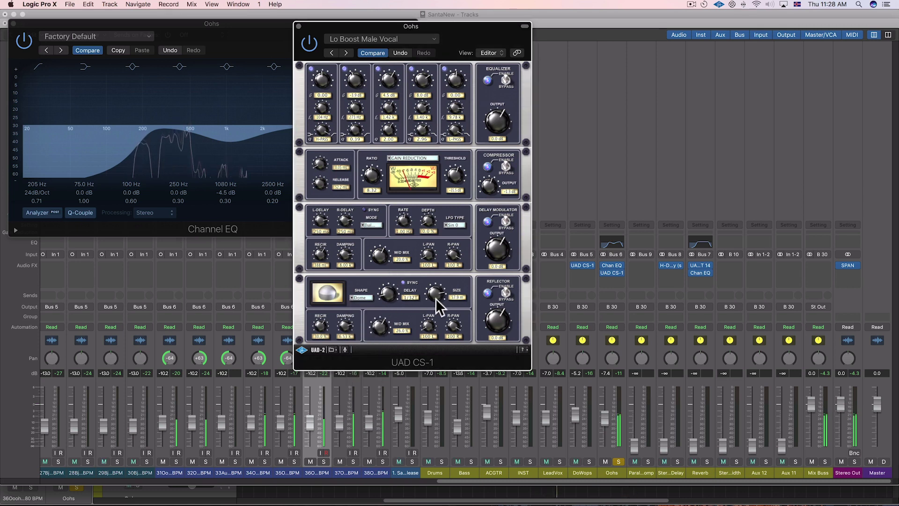
pyautogui.moveTo(436, 298)
pyautogui.mouseDown()
pyautogui.moveTo(440, 286)
pyautogui.moveTo(436, 295)
pyautogui.mouseUp()
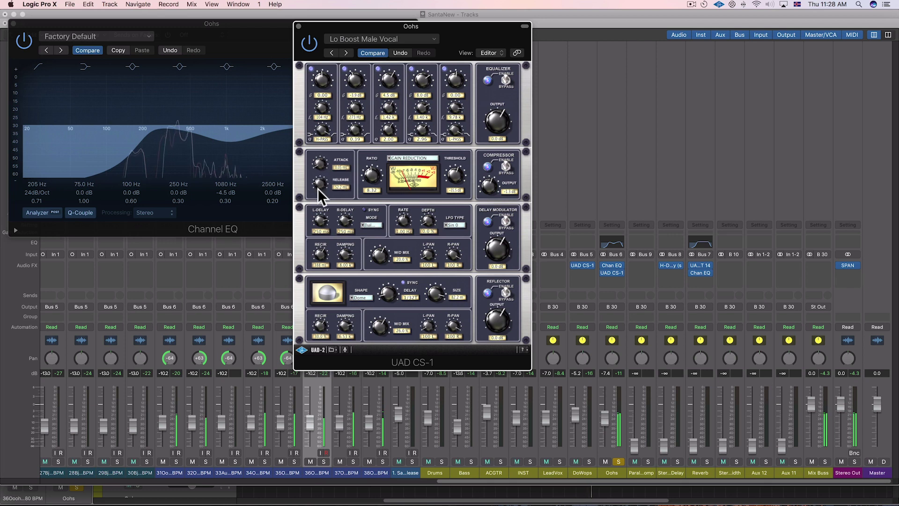
pyautogui.moveTo(317, 188); pyautogui.dragTo(320, 180)
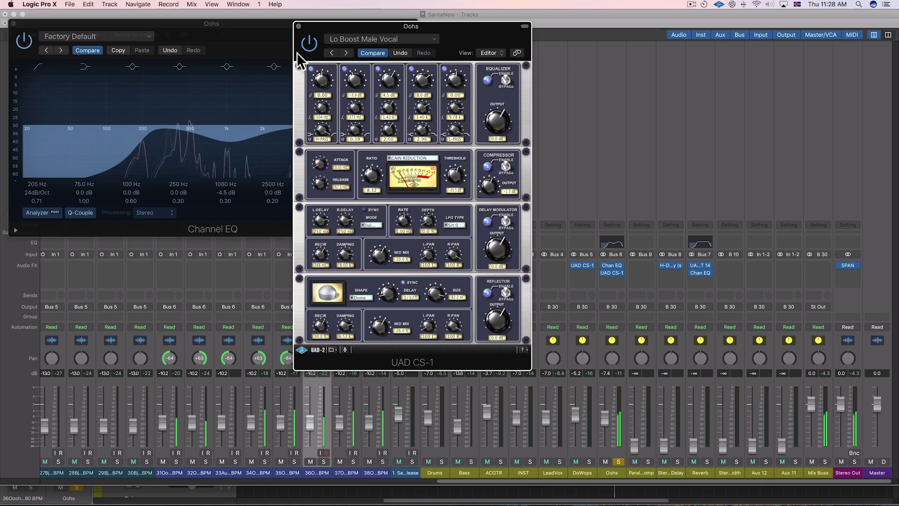
# - Close the CS-1, unsolo the Oohs bus, and raise its fader to -5.4 dB
pyautogui.click(299, 27)
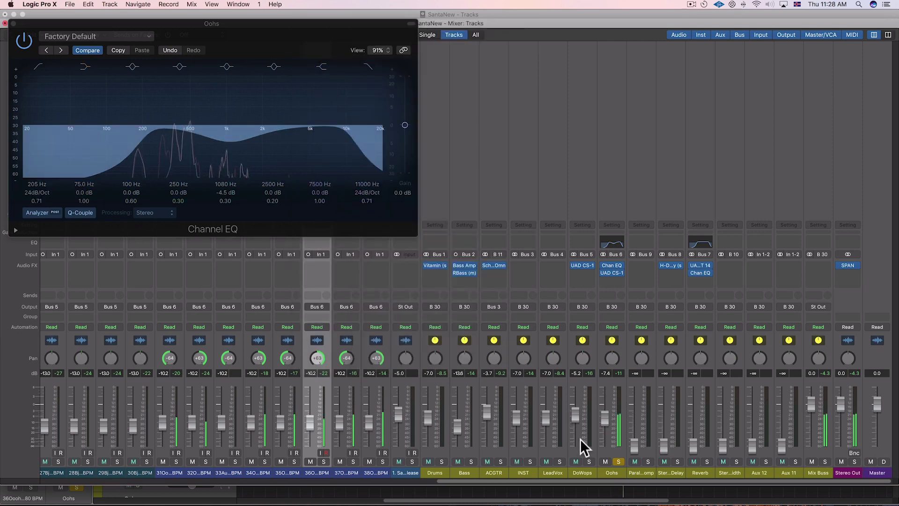
pyautogui.click(618, 461)
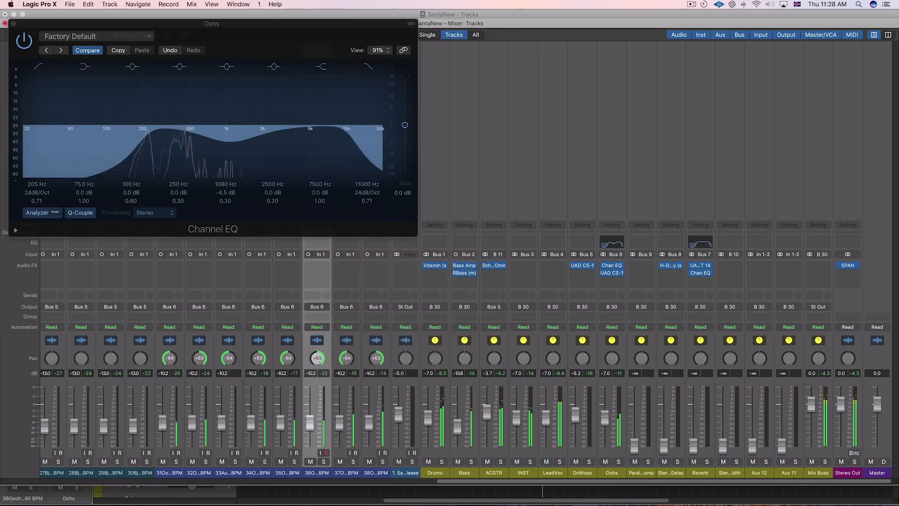
pyautogui.moveTo(605, 417); pyautogui.dragTo(604, 415)
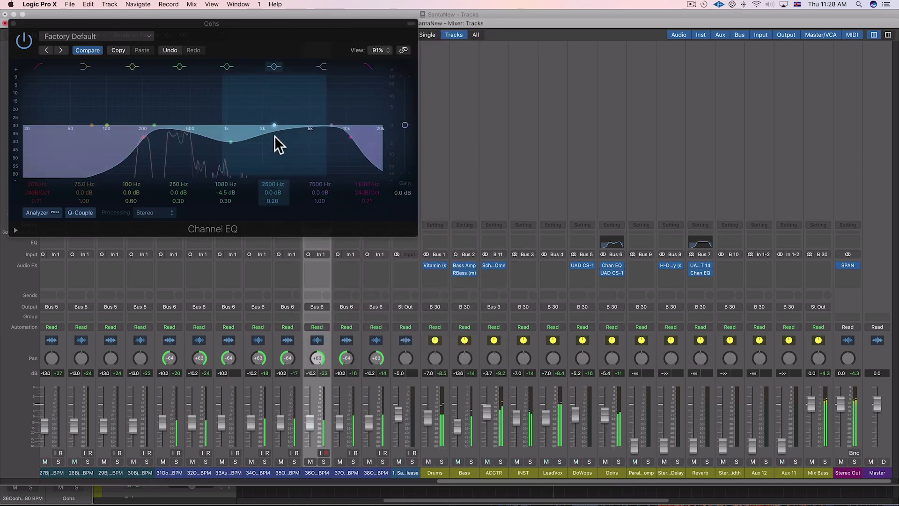
# - On the Oohs Channel EQ, boost 24 dB at 12600 Hz, cut 6 dB at 1100 Hz, and set the high-pass to 144 Hz
pyautogui.moveTo(274, 136); pyautogui.dragTo(372, 75)
pyautogui.moveTo(238, 164)
pyautogui.mouseDown()
pyautogui.moveTo(247, 163)
pyautogui.moveTo(241, 172)
pyautogui.mouseUp()
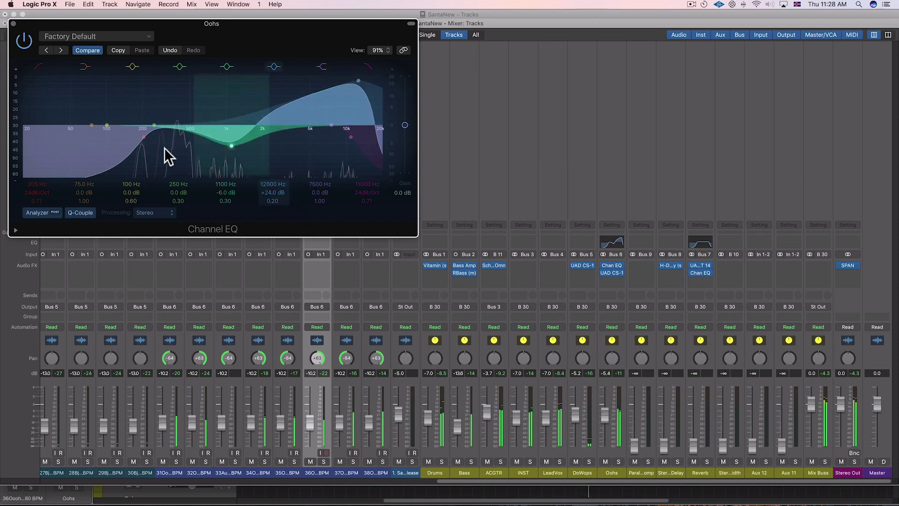
pyautogui.moveTo(164, 147); pyautogui.dragTo(119, 152)
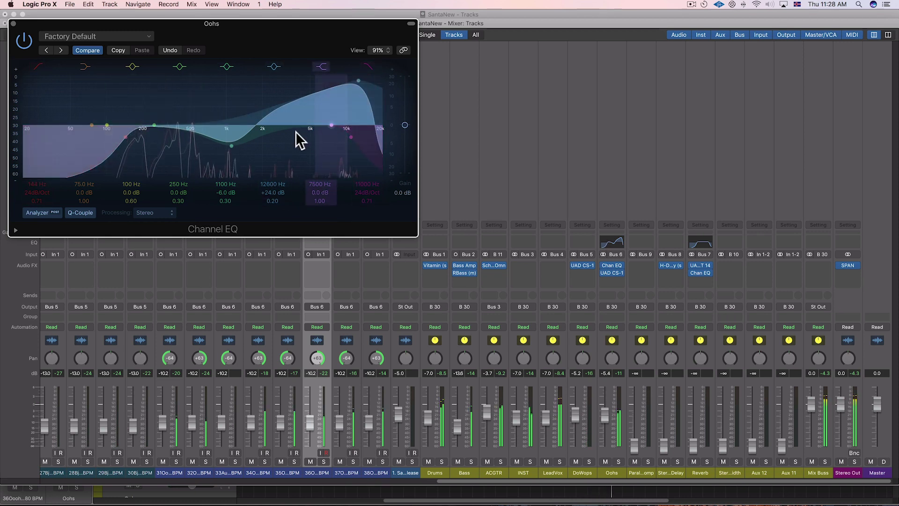
pyautogui.click(13, 23)
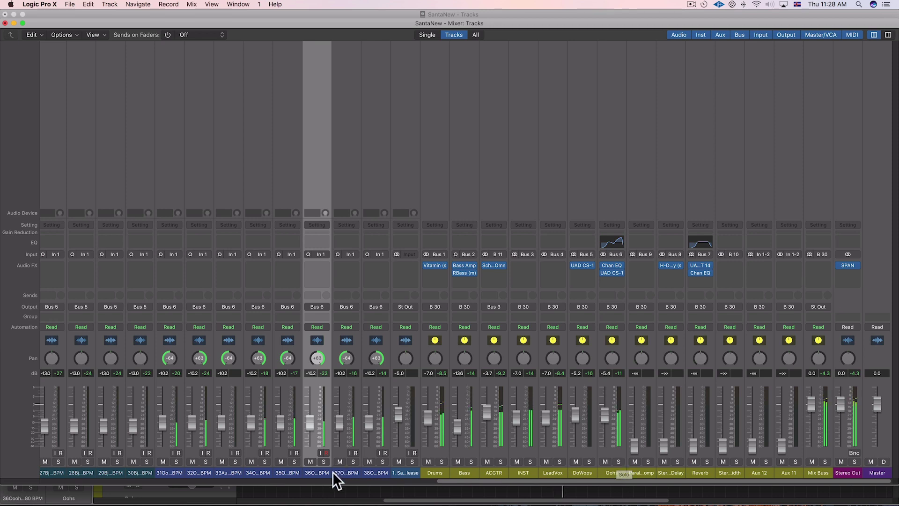
# - Solo the first four Oohs tracks (31 to 34) and raise their faders together to -4.1 dB
pyautogui.click(173, 473)
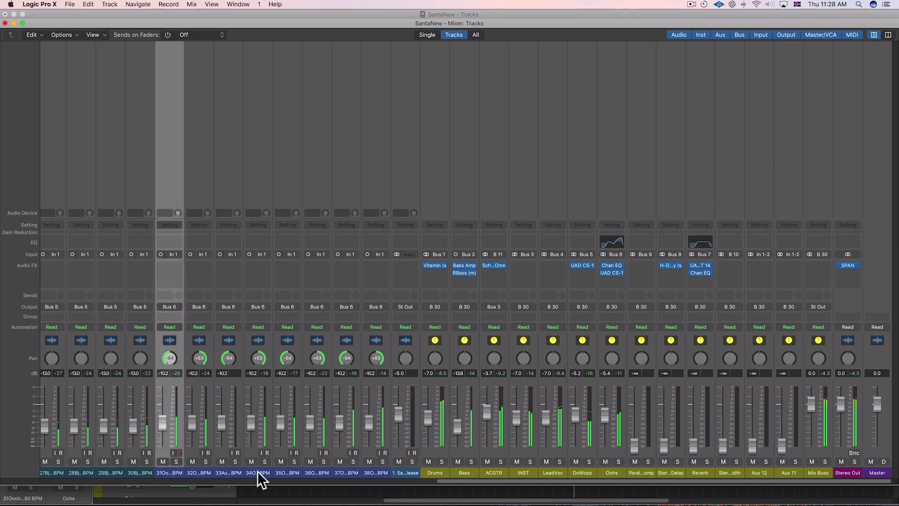
pyautogui.keyDown('shift'); pyautogui.click(257, 472); pyautogui.keyUp('shift')
pyautogui.click(176, 462)
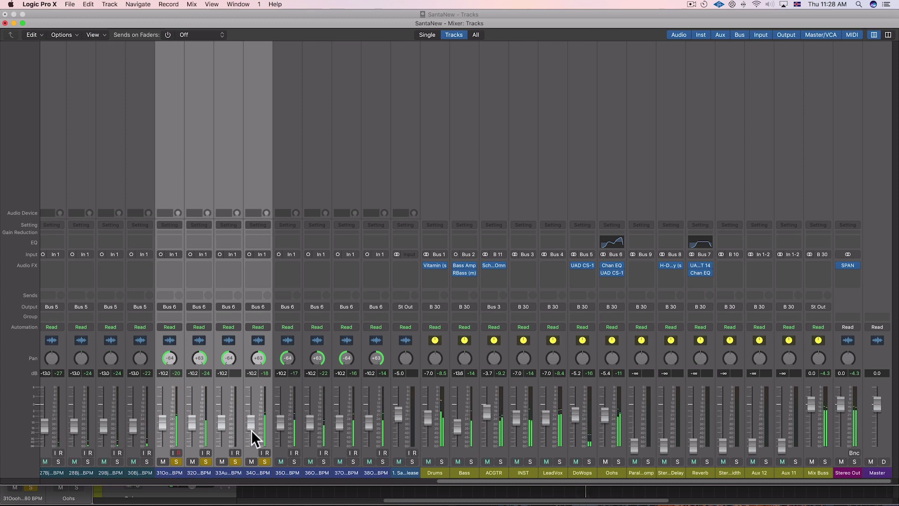
pyautogui.moveTo(251, 423); pyautogui.dragTo(251, 414)
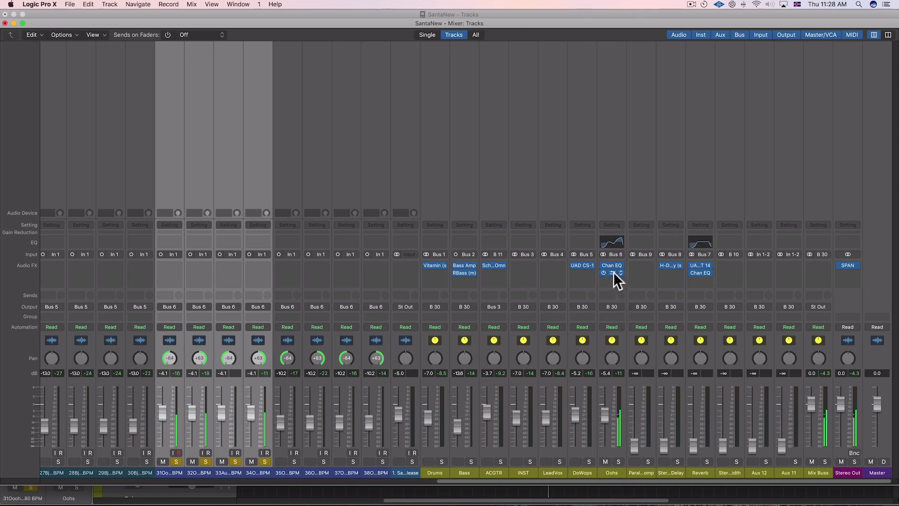
# - On the Oohs CS-1, sync the Delay Modulator, reduce the Reflector size, and bypass both sections
pyautogui.click(613, 272)
pyautogui.click(364, 210)
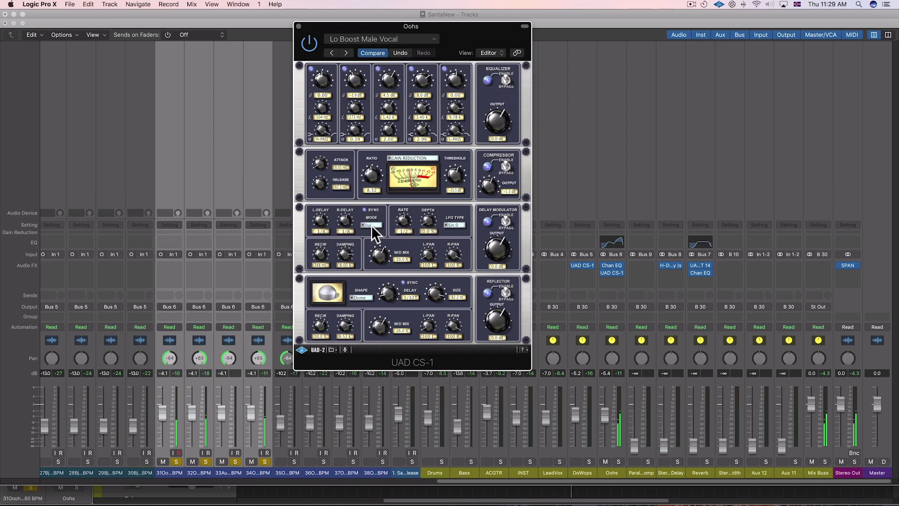
pyautogui.click(508, 220)
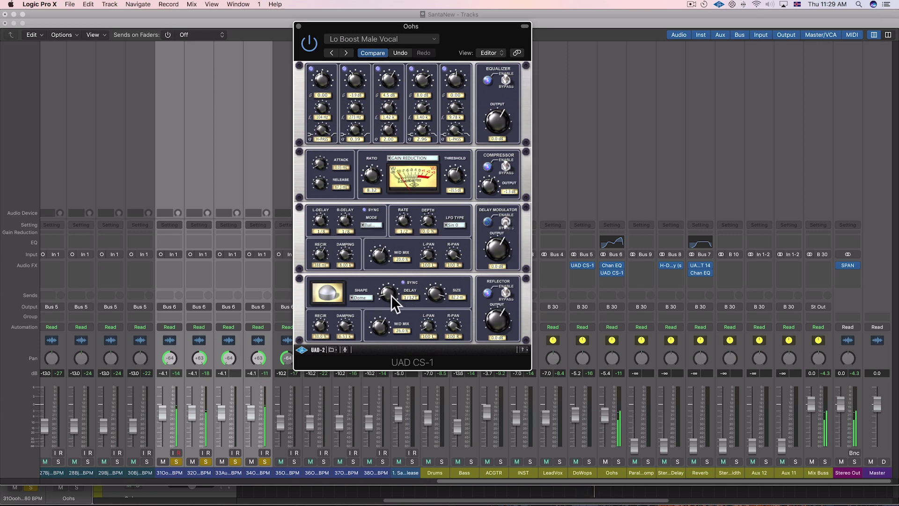
pyautogui.moveTo(437, 294); pyautogui.dragTo(437, 302)
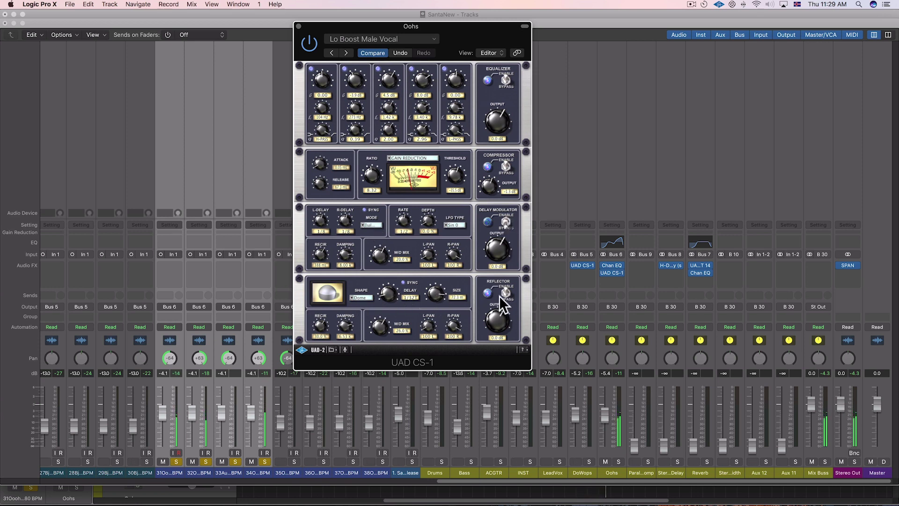
pyautogui.click(507, 295)
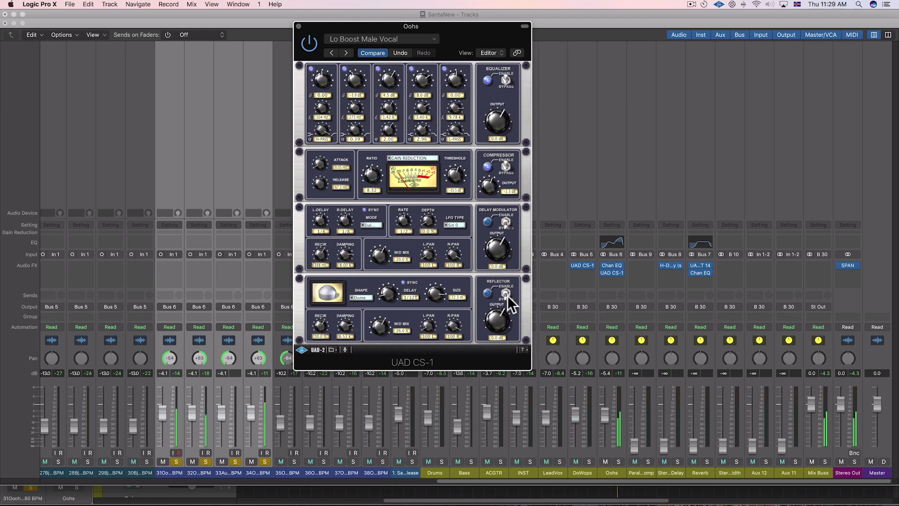
pyautogui.click(299, 26)
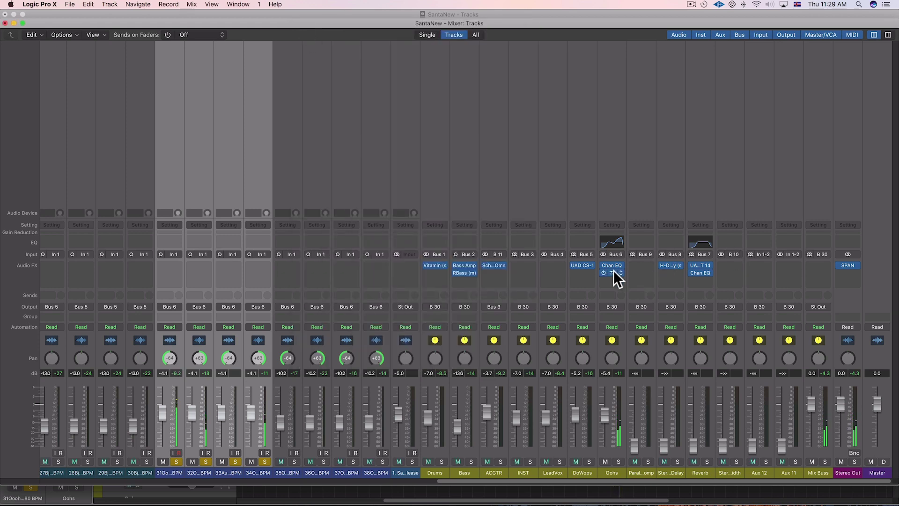
# - Insert ValhallaRoom after the CS-1 on the Oohs bus and set its mix to 20.3%
pyautogui.click(610, 278)
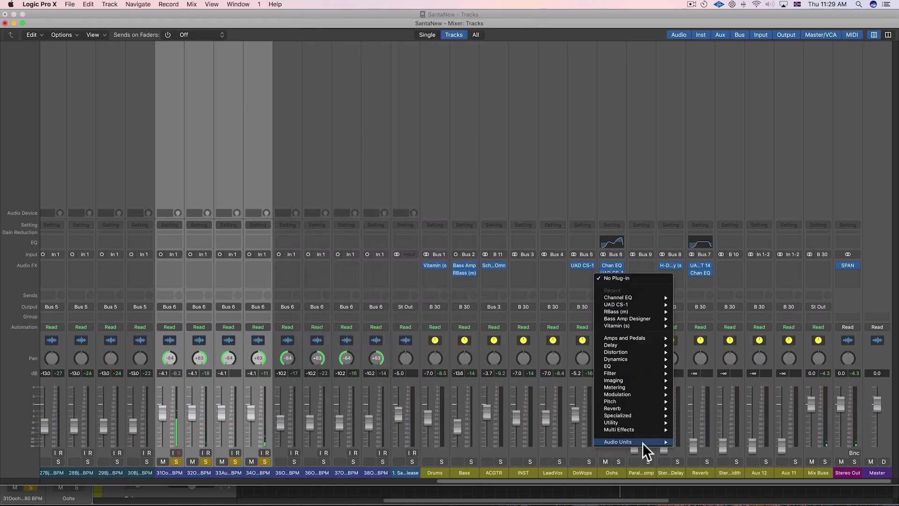
pyautogui.moveTo(643, 443)
pyautogui.moveTo(721, 476)
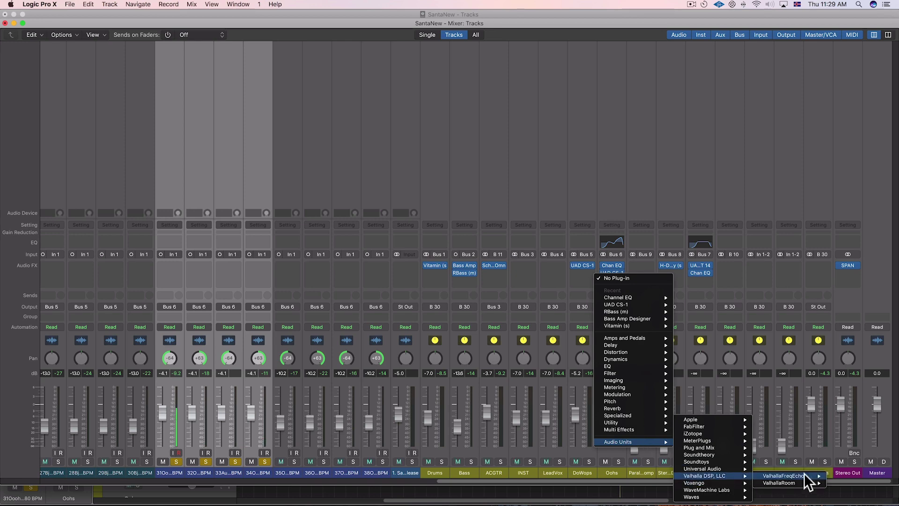
pyautogui.click(809, 482)
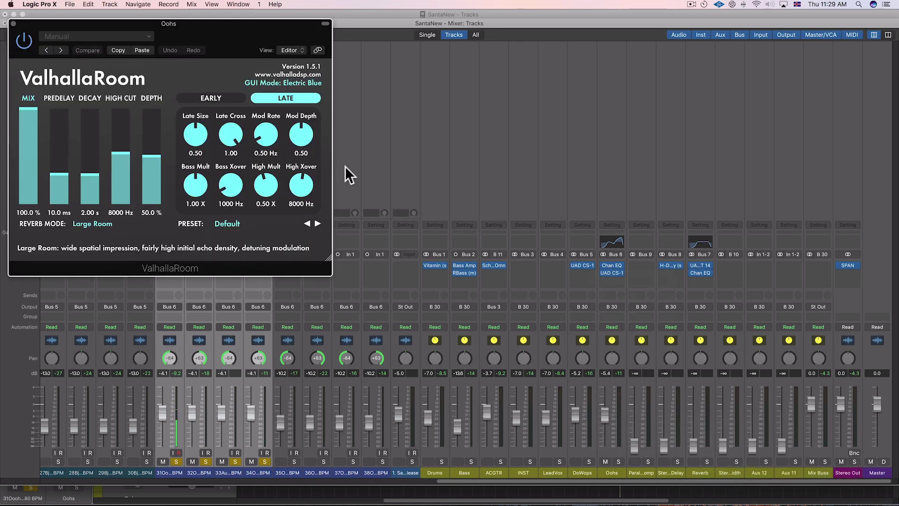
pyautogui.moveTo(174, 22); pyautogui.dragTo(437, 42)
pyautogui.moveTo(295, 133); pyautogui.dragTo(296, 203)
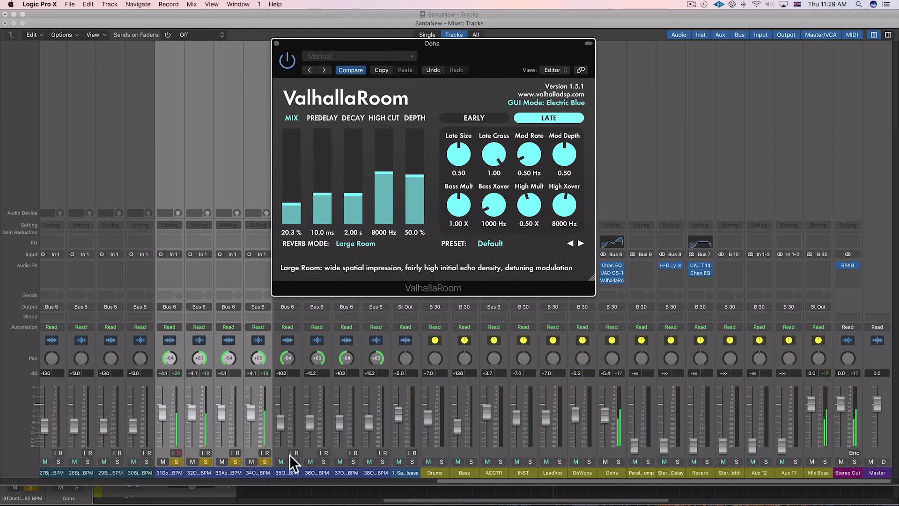
# - Solo the Oohs bus instead of its individual tracks and set its ValhallaRoom reverb mode to Dark Chamber
pyautogui.click(265, 461)
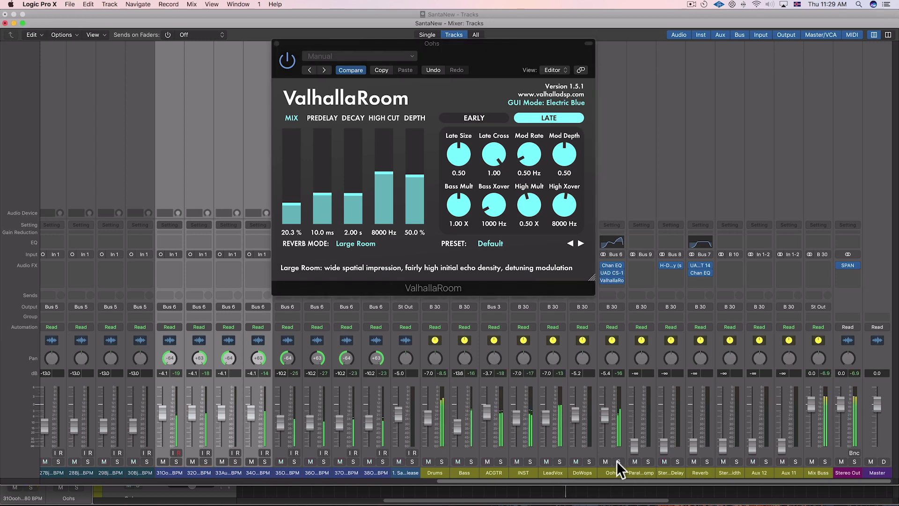
pyautogui.click(618, 462)
pyautogui.click(366, 243)
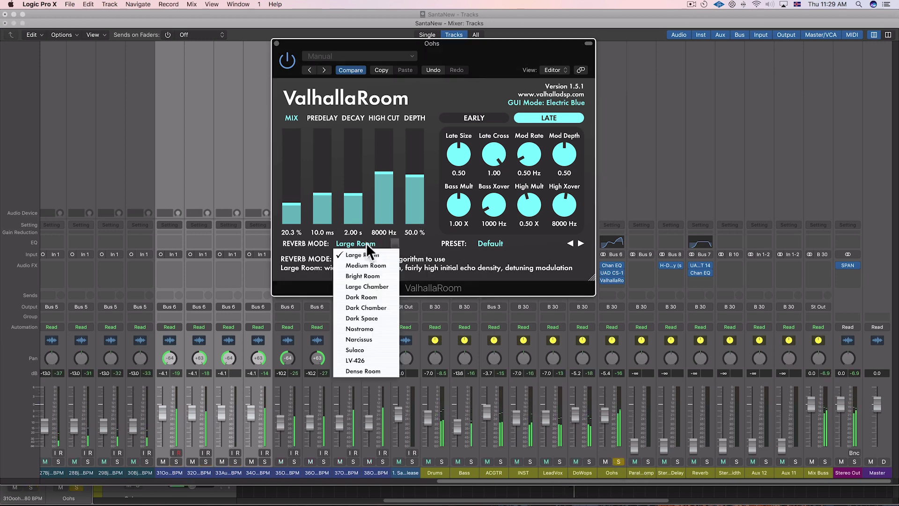
pyautogui.click(386, 307)
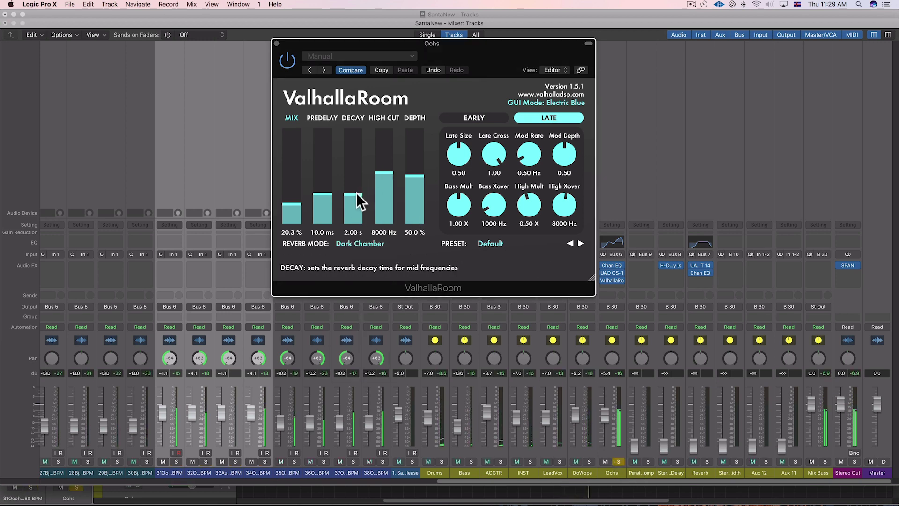
# - On the Oohs ValhallaRoom, set the decay to 21.15 s, the depth to 100% and the mix to 15.7%
pyautogui.moveTo(360, 171); pyautogui.dragTo(361, 169)
pyautogui.moveTo(425, 177); pyautogui.dragTo(411, 125)
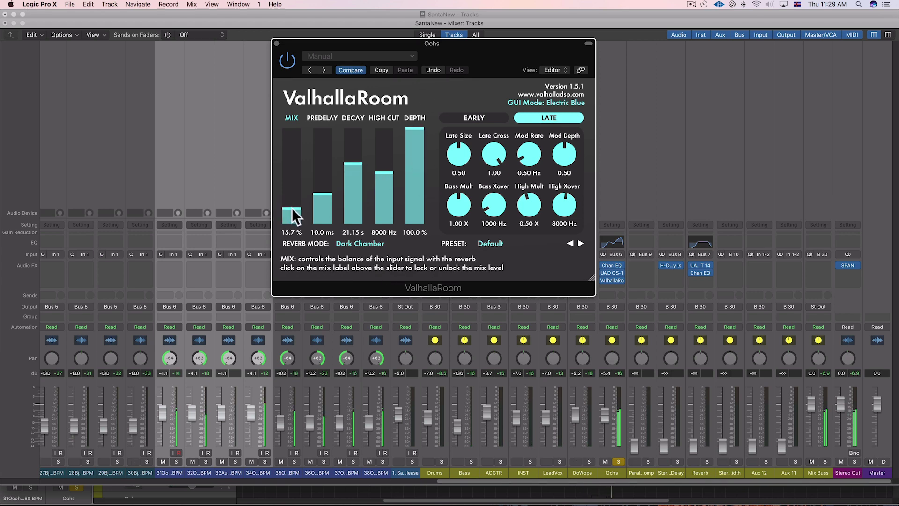
pyautogui.moveTo(291, 206); pyautogui.dragTo(291, 212)
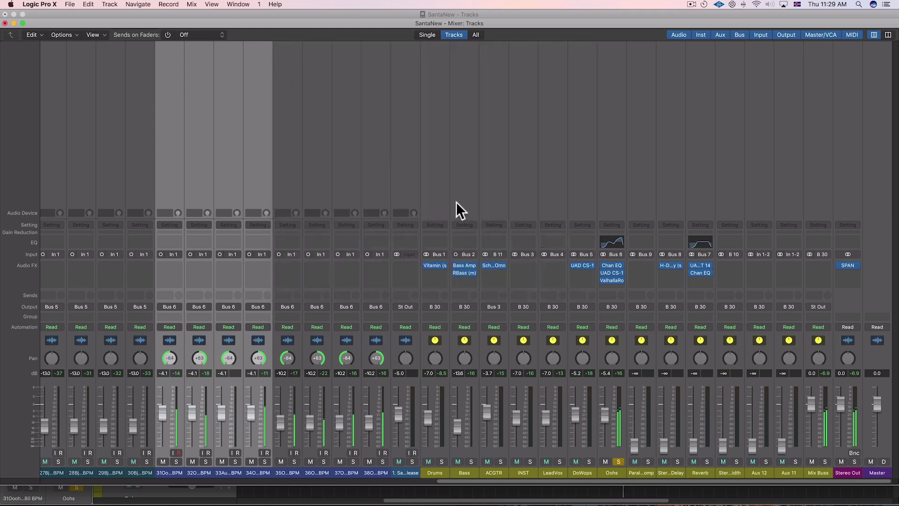
pyautogui.click(276, 43)
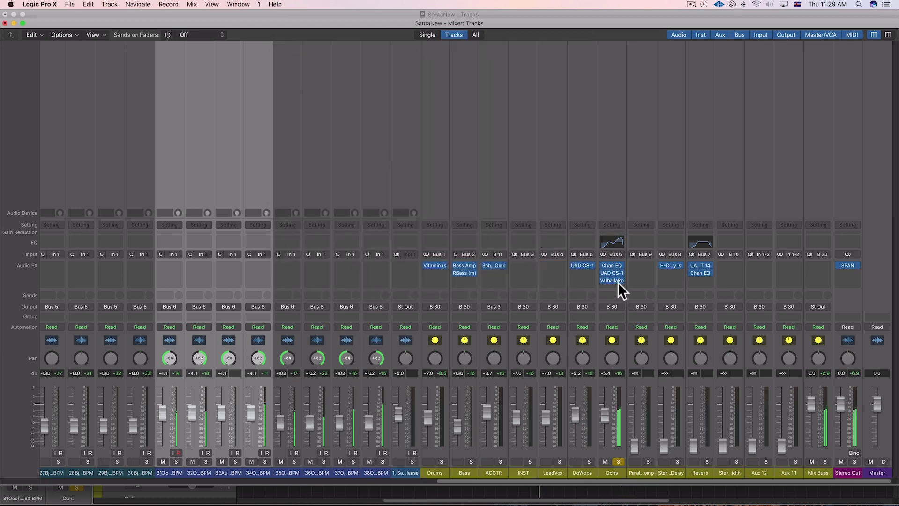
# - On the Oohs Channel EQ, cut 13.5 dB at 405 Hz, set the high boost to 13 dB at 9600 Hz and the high-pass to 230 Hz
pyautogui.click(611, 265)
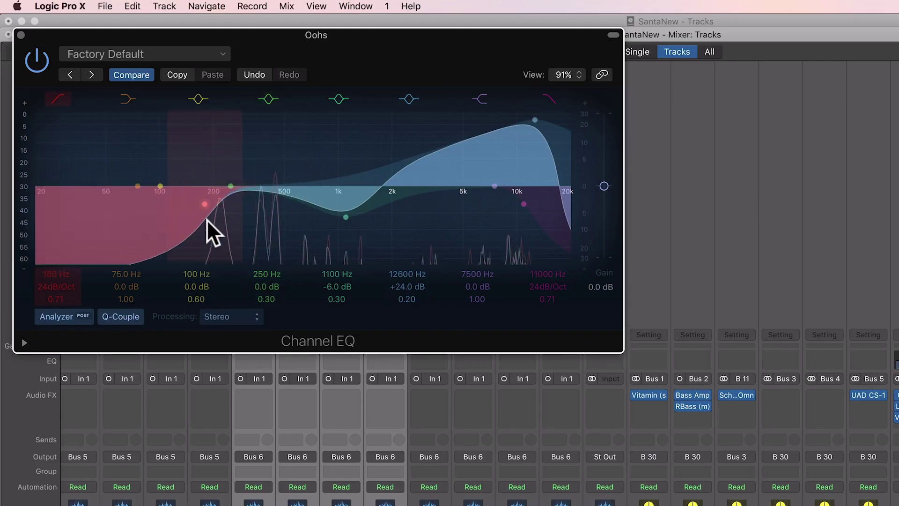
pyautogui.moveTo(254, 209); pyautogui.dragTo(267, 192)
pyautogui.moveTo(197, 219); pyautogui.dragTo(191, 229)
pyautogui.moveTo(535, 119); pyautogui.dragTo(506, 181)
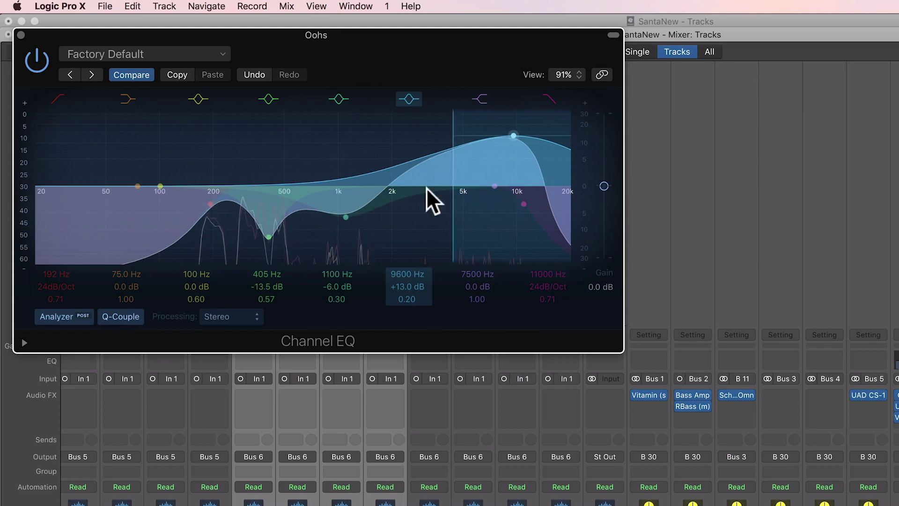
pyautogui.moveTo(215, 239); pyautogui.dragTo(217, 237)
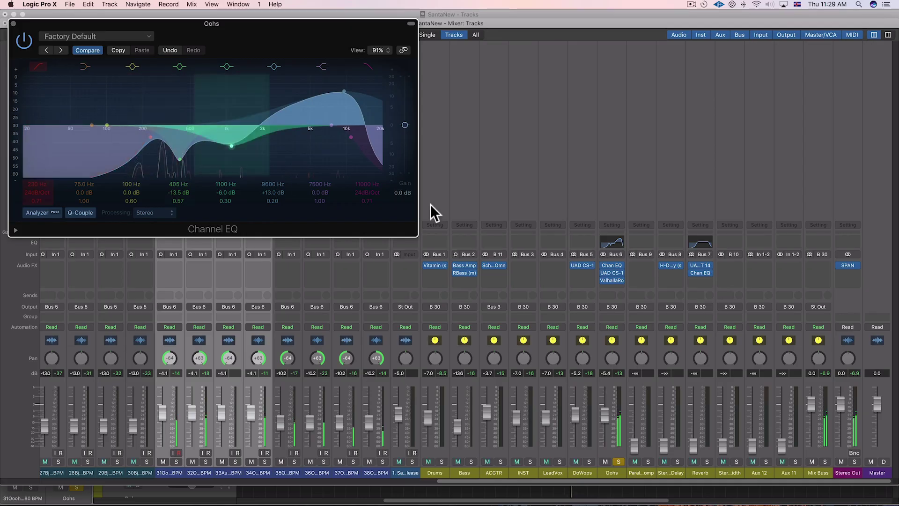
# - On the Oohs CS-1, set the compressor release to 194 ms and switch off the second, third and fourth equalizer bands
pyautogui.click(612, 273)
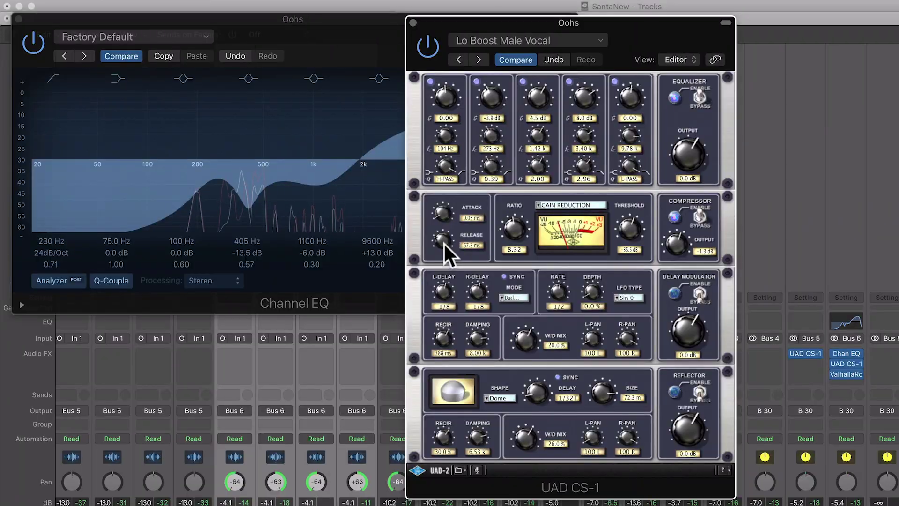
pyautogui.moveTo(442, 243); pyautogui.dragTo(446, 214)
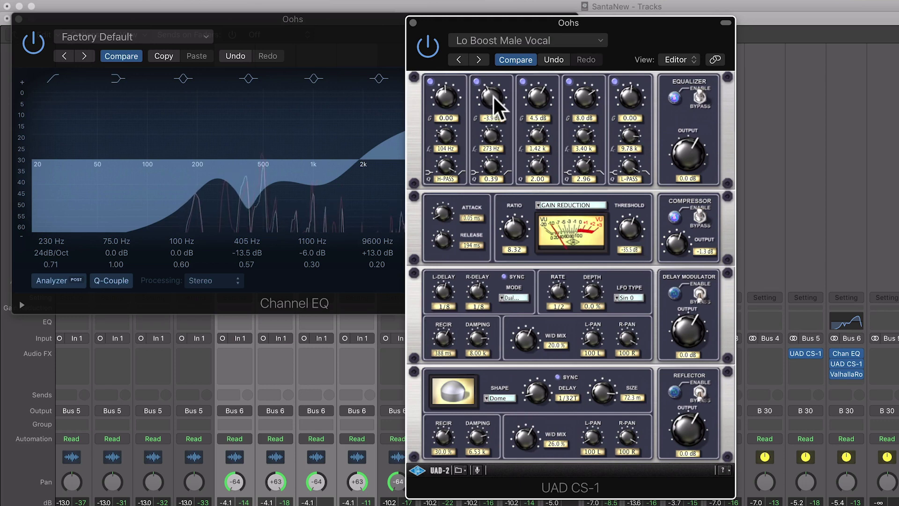
pyautogui.click(476, 81)
pyautogui.click(523, 81)
pyautogui.click(569, 80)
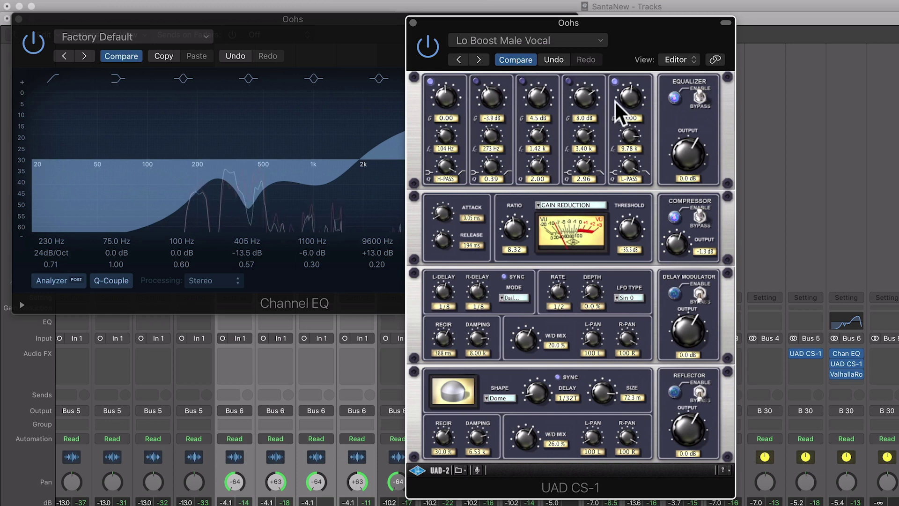
# - Re-enable the fourth CS-1 equalizer band on the Oohs bus, set its gain to 10.9 dB and raise its frequency
pyautogui.click(569, 81)
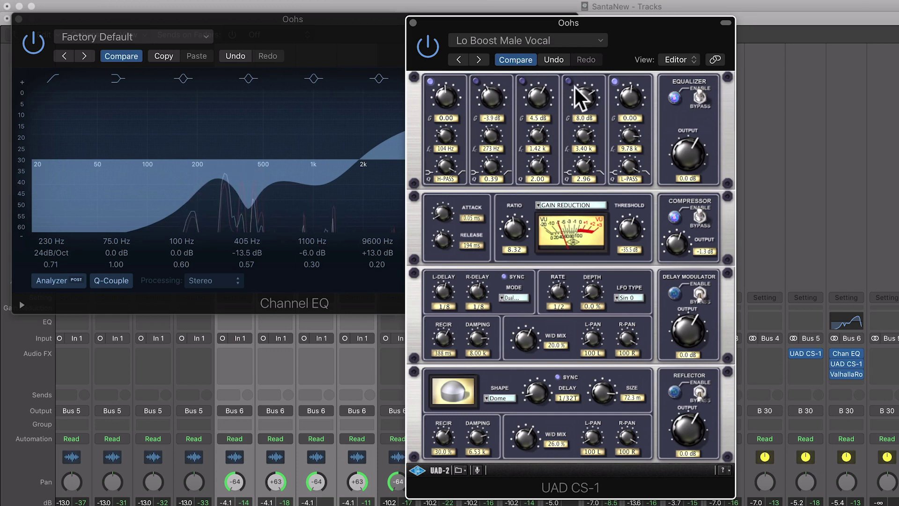
pyautogui.moveTo(583, 100); pyautogui.dragTo(584, 88)
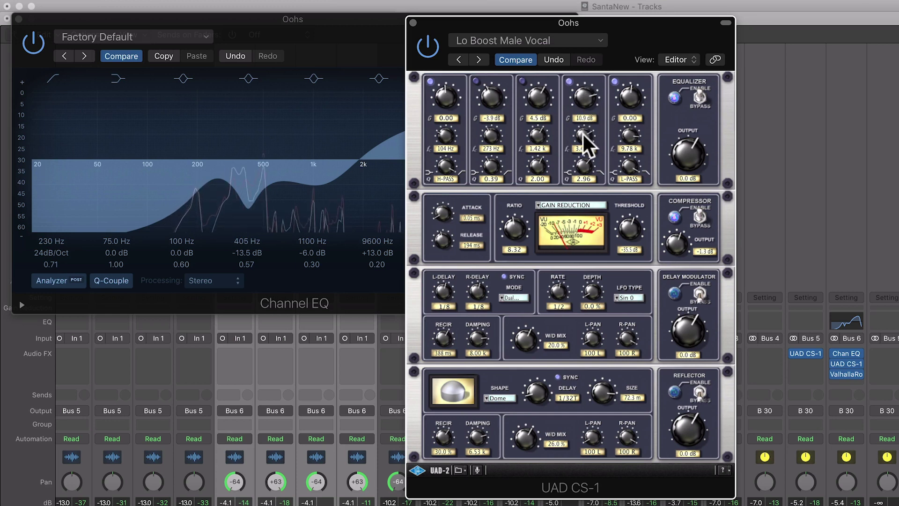
pyautogui.moveTo(582, 134); pyautogui.dragTo(584, 129)
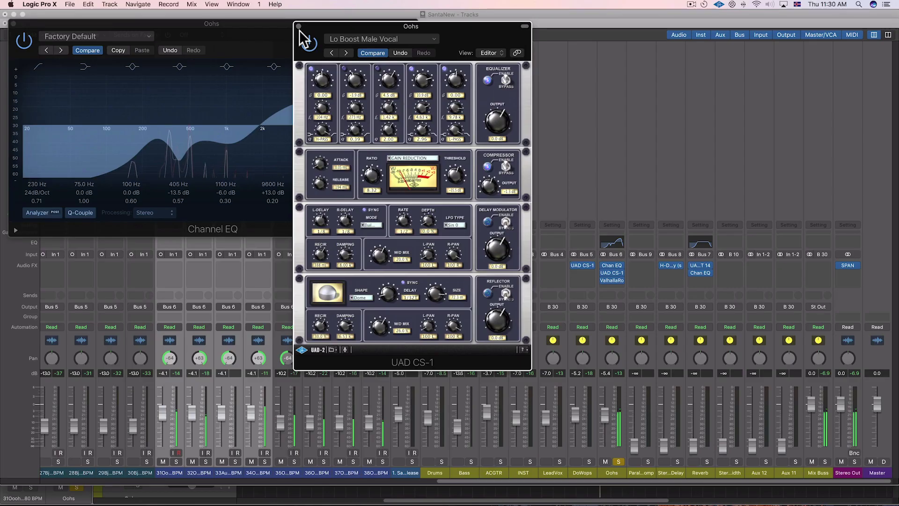
pyautogui.click(413, 22)
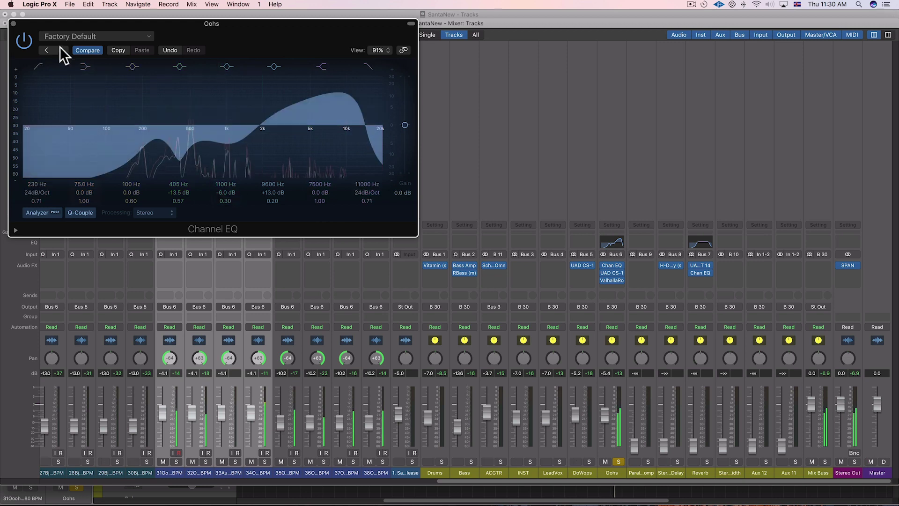
pyautogui.click(13, 23)
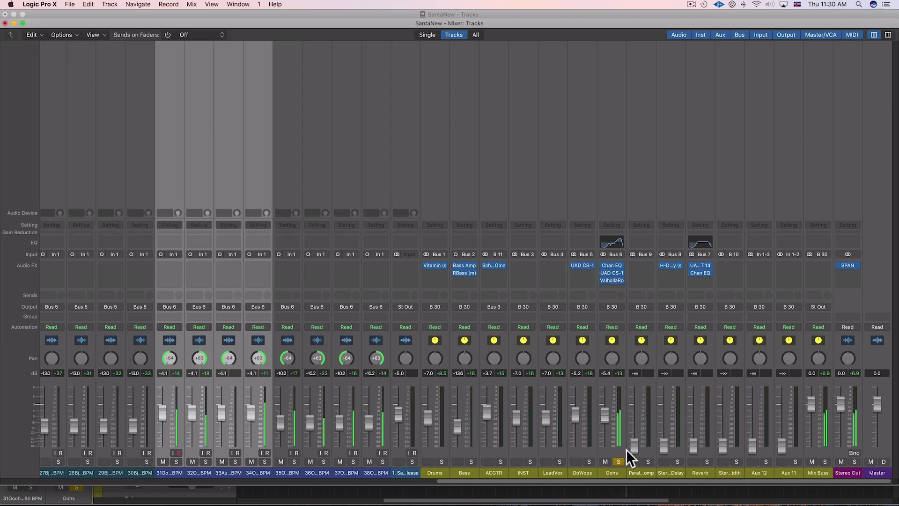
# - Unsolo the Oohs bus and set its ValhallaRoom predelay to 5.8 ms, mix to 18% and high cut to 15000 Hz
pyautogui.click(619, 462)
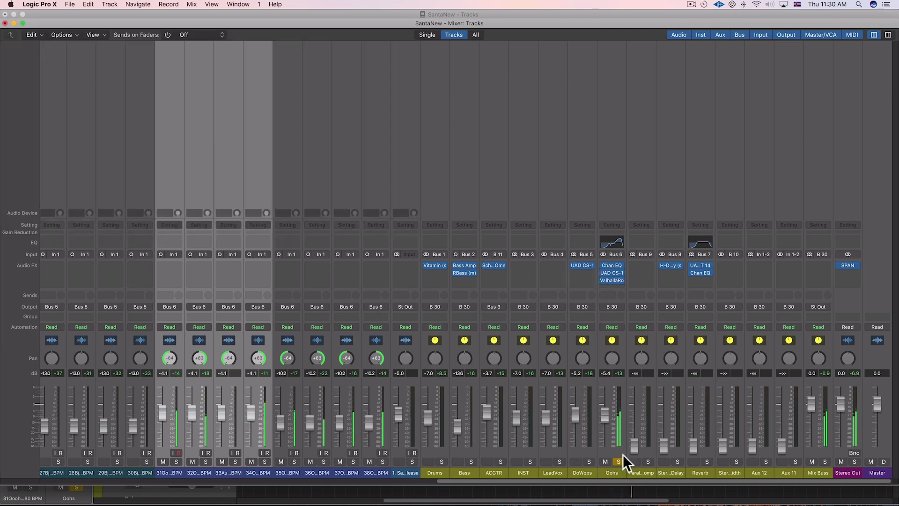
pyautogui.click(612, 280)
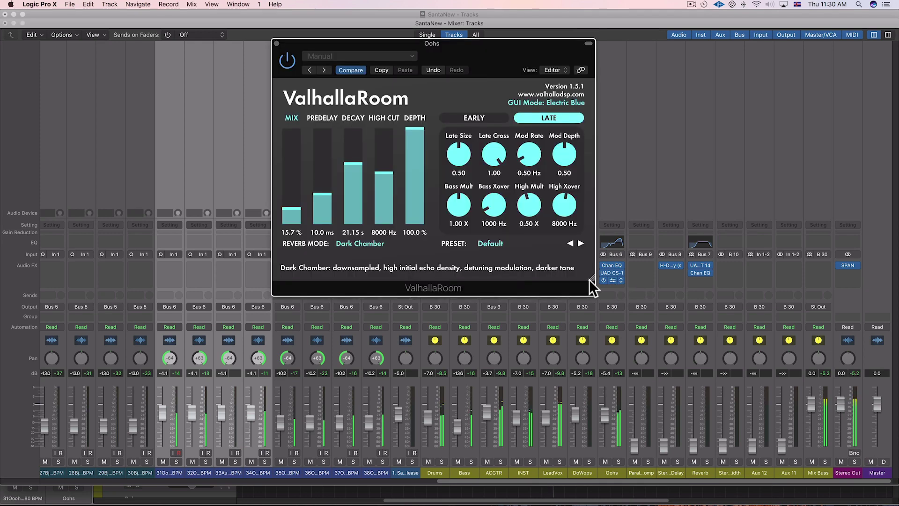
pyautogui.moveTo(325, 196); pyautogui.dragTo(327, 198)
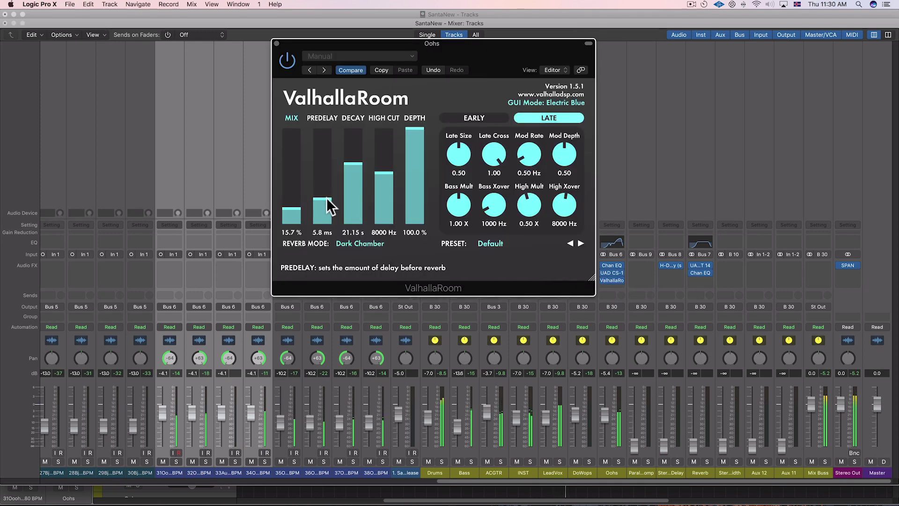
pyautogui.click(297, 206)
pyautogui.moveTo(386, 175); pyautogui.dragTo(389, 105)
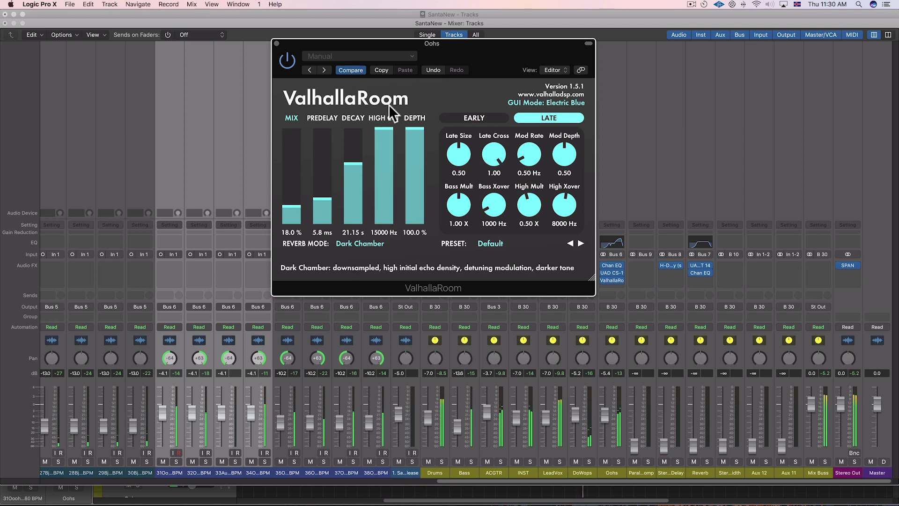
# - Change the Oohs ValhallaRoom reverb mode to Bright Room and solo the Oohs bus to hear it
pyautogui.click(369, 246)
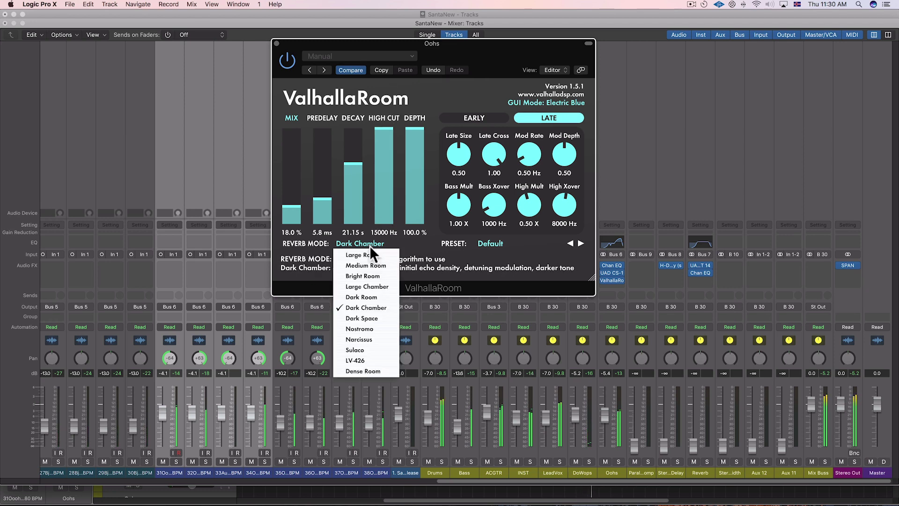
pyautogui.click(377, 277)
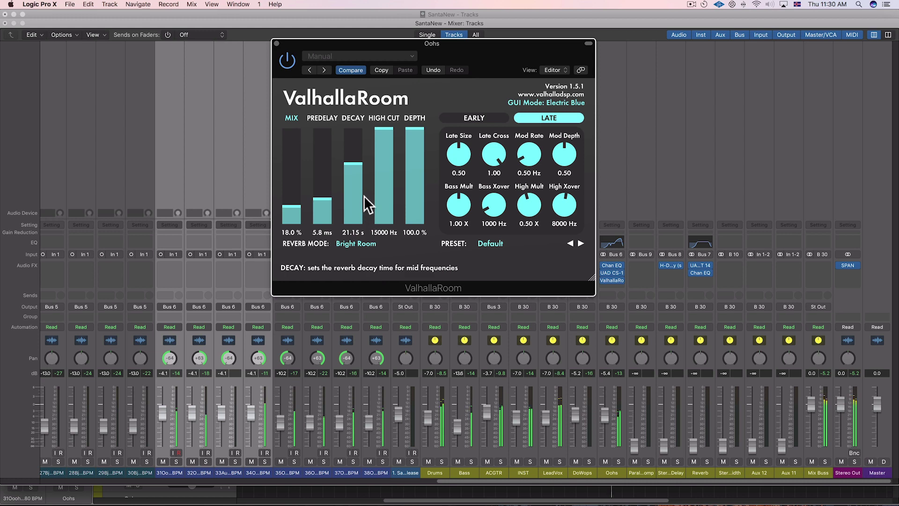
pyautogui.click(617, 461)
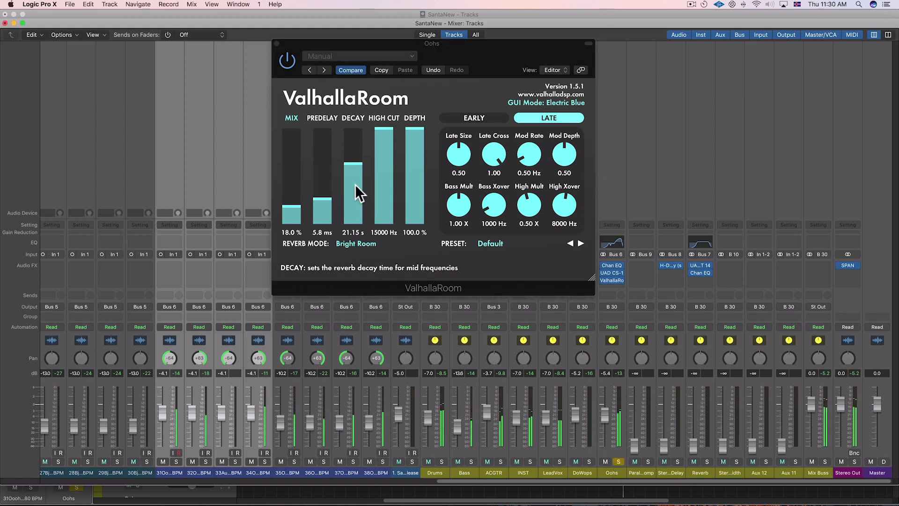
pyautogui.click(276, 44)
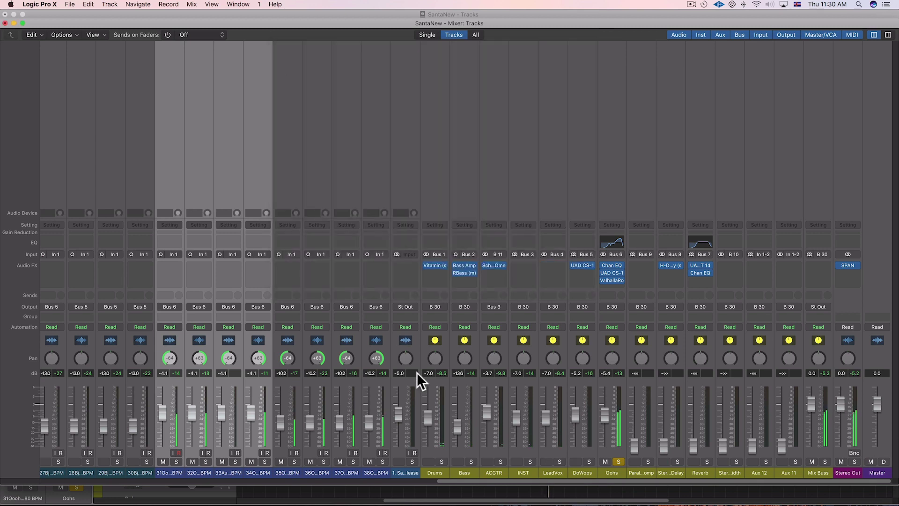
# - Solo only Oohs tracks 37 and 38 and reset both pans to center
pyautogui.click(381, 463)
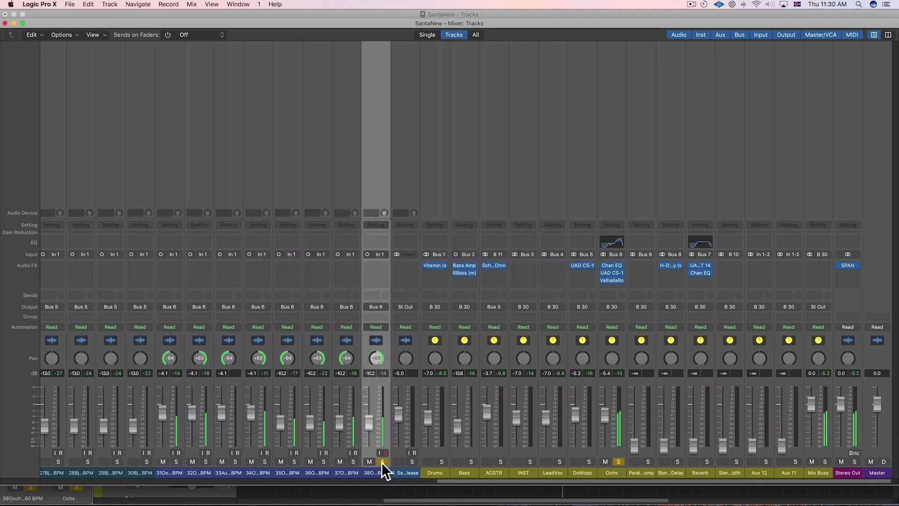
pyautogui.keyDown('alt'); pyautogui.click(382, 461); pyautogui.keyUp('alt')
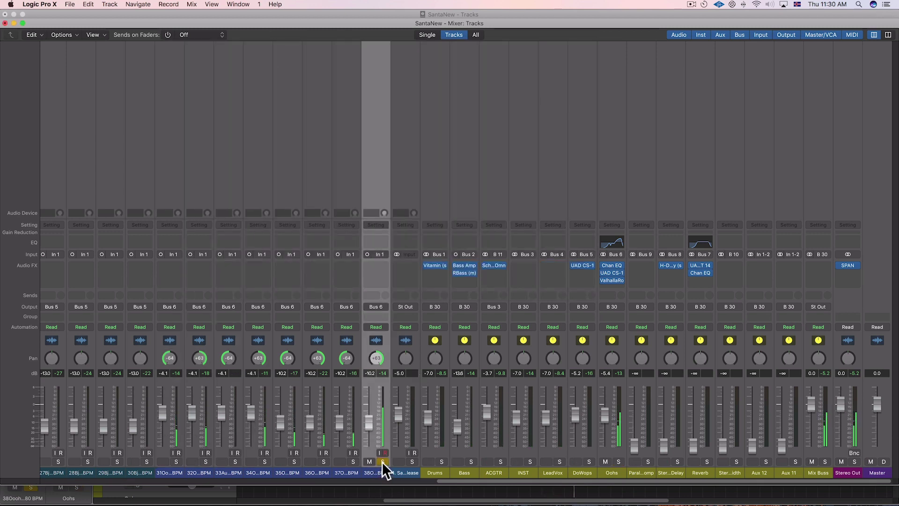
pyautogui.click(353, 461)
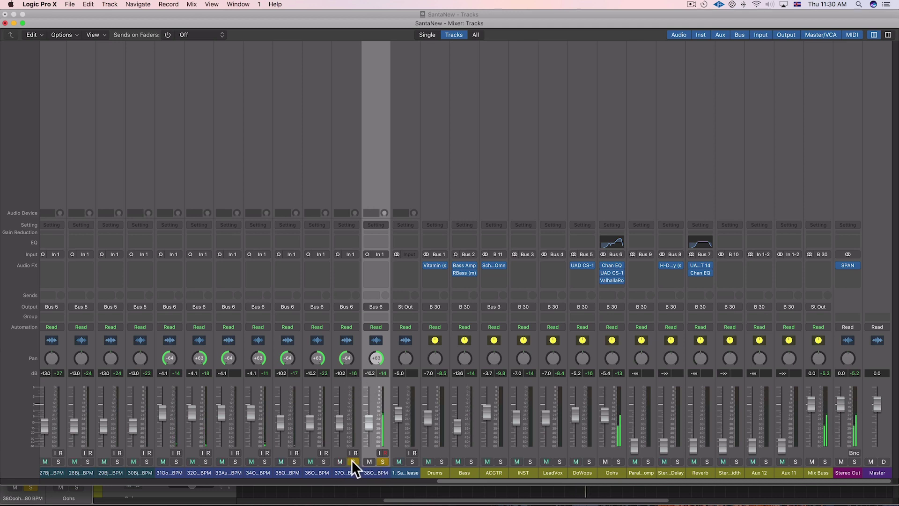
pyautogui.click(323, 462)
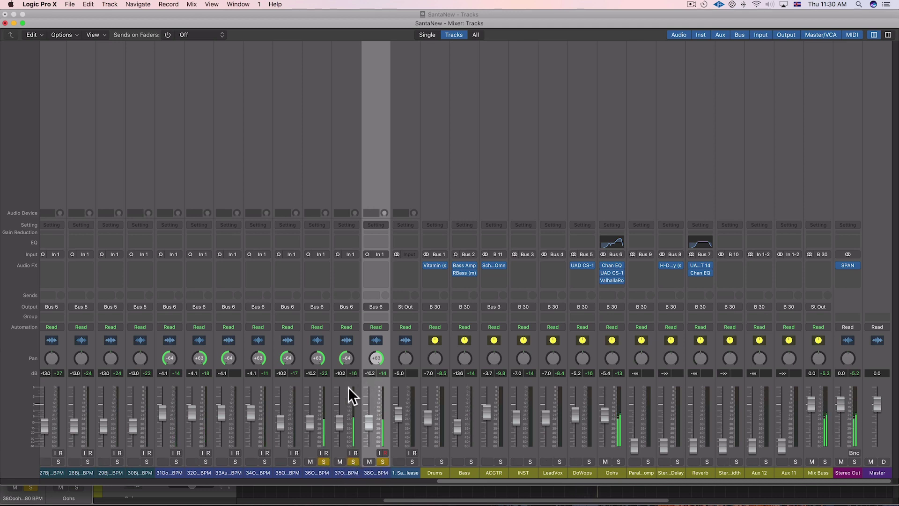
pyautogui.click(323, 461)
pyautogui.keyDown('alt'); pyautogui.click(347, 358); pyautogui.keyUp('alt')
pyautogui.keyDown('alt'); pyautogui.click(376, 358); pyautogui.keyUp('alt')
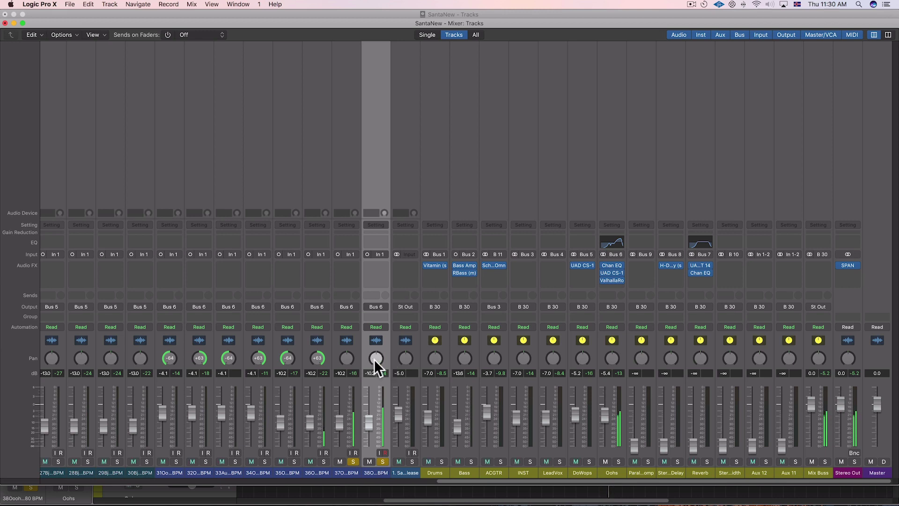
# - Solo Oohs tracks 31 to 36 along with 37 and 38 to hear the full stack
pyautogui.click(205, 461)
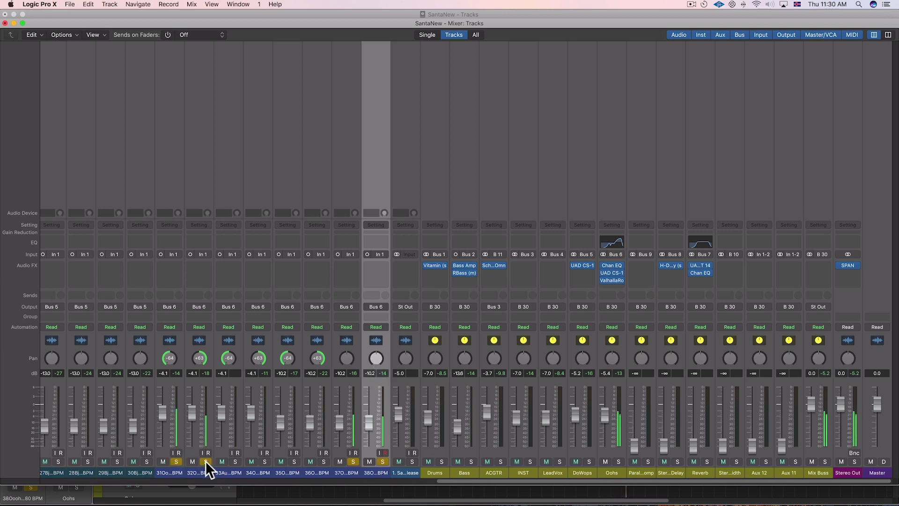
pyautogui.click(235, 462)
pyautogui.click(264, 461)
pyautogui.click(294, 462)
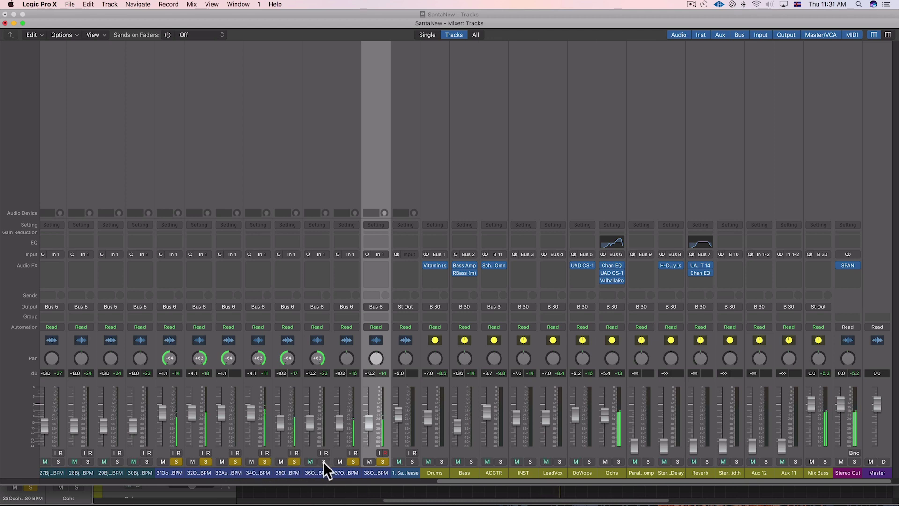
pyautogui.click(324, 461)
# - Clear all track solos and review the Oohs Channel EQ curve against the full mix
pyautogui.keyDown('alt'); pyautogui.click(353, 461); pyautogui.keyUp('alt')
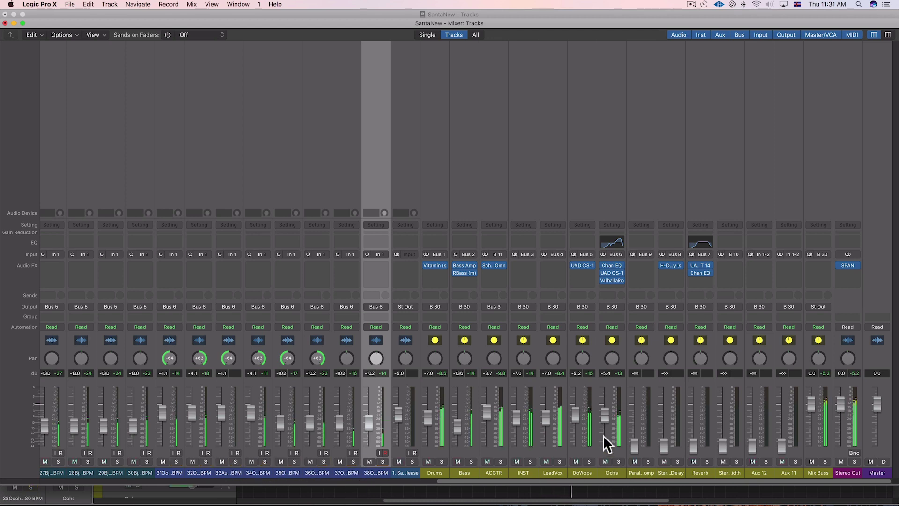
pyautogui.click(611, 263)
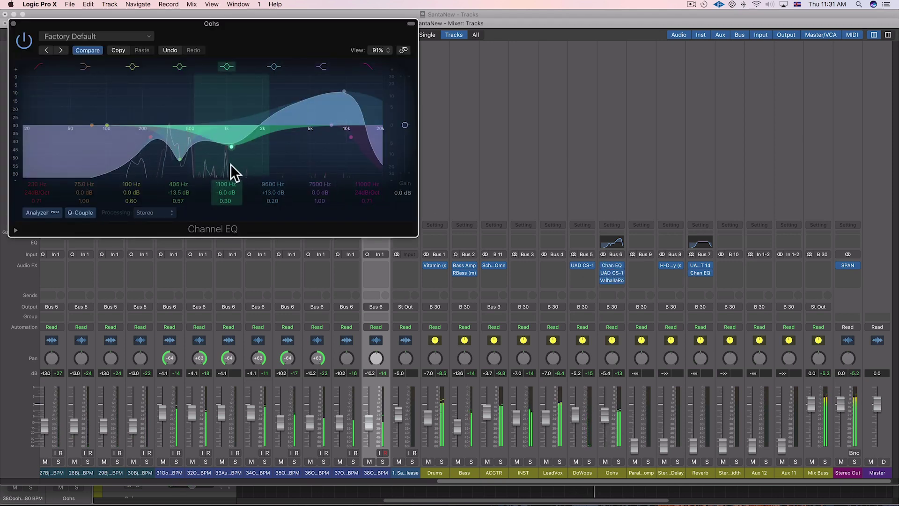
pyautogui.click(13, 23)
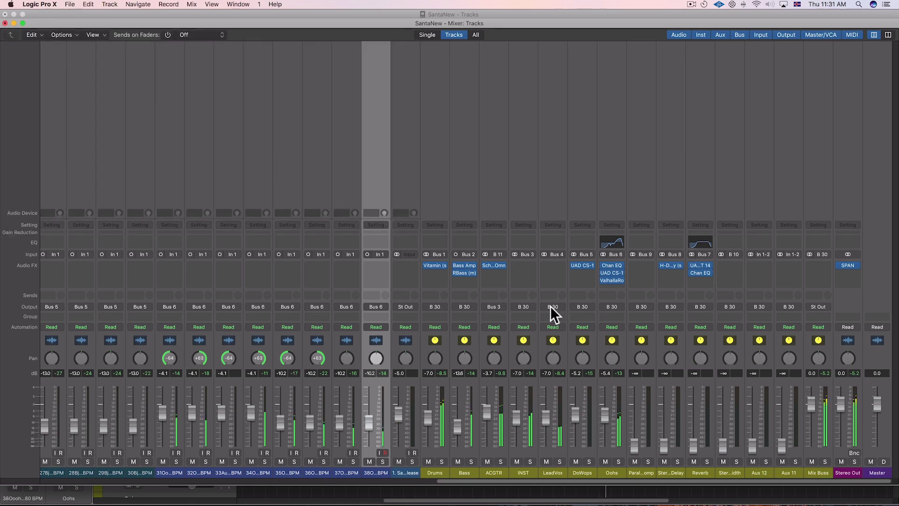
# - Lower the Oohs bus to -6.4 dB and set its ValhallaRoom decay to 3.13 s and high cut to 9300 Hz
pyautogui.moveTo(603, 412); pyautogui.dragTo(603, 417)
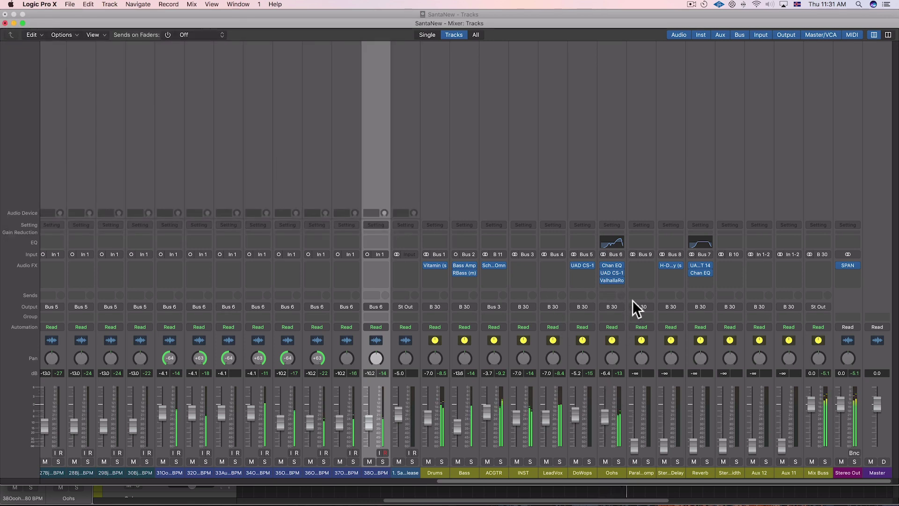
pyautogui.click(611, 279)
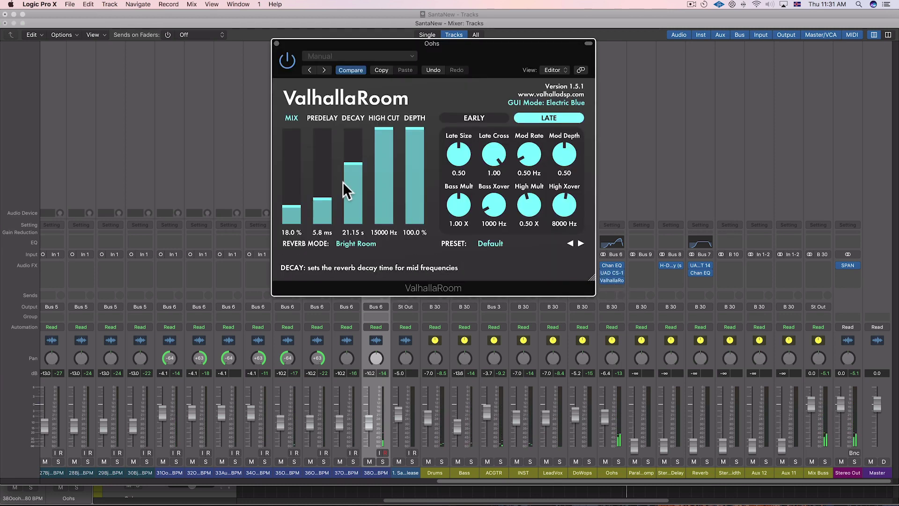
pyautogui.moveTo(350, 189); pyautogui.dragTo(345, 195)
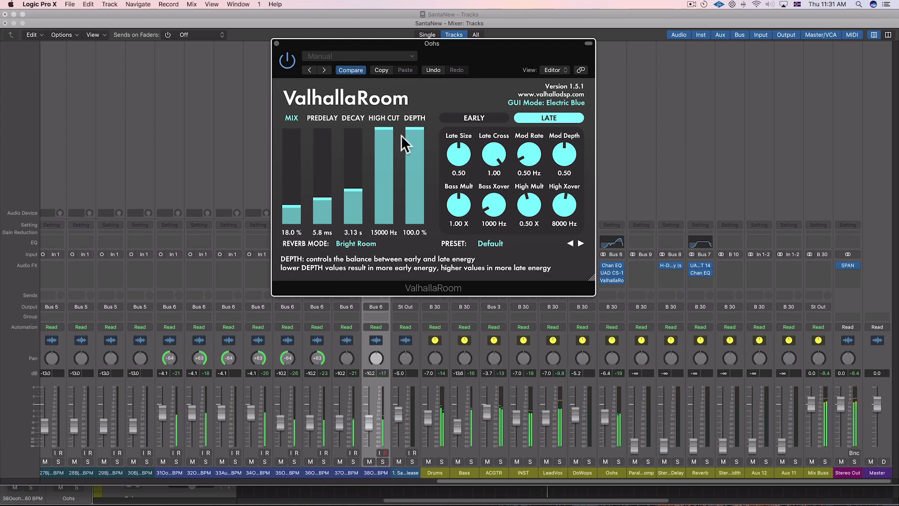
pyautogui.moveTo(384, 133); pyautogui.dragTo(384, 164)
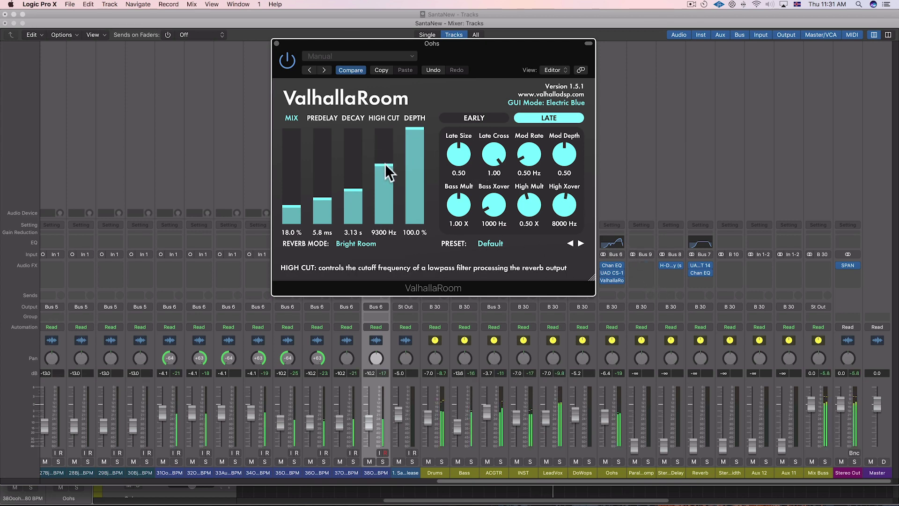
pyautogui.click(276, 42)
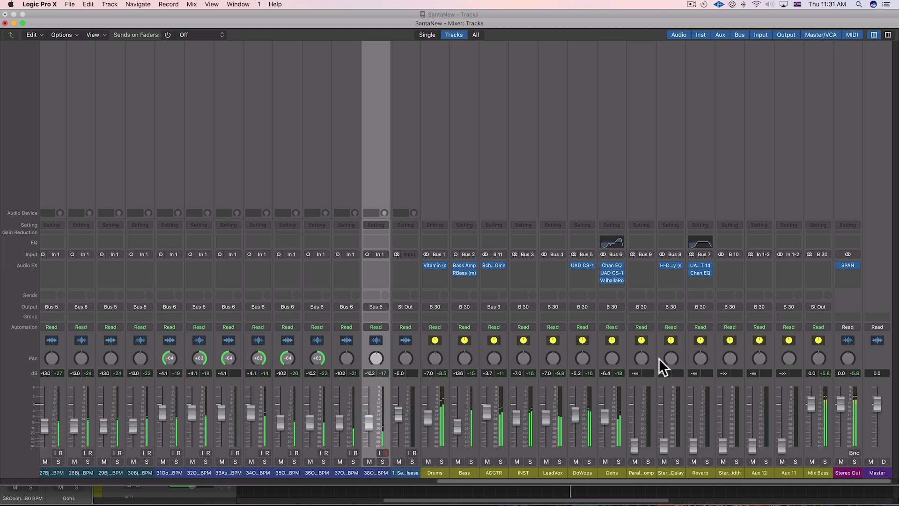
# - Set the bus levels to -4.5 dB for LeadVox, -5.0 dB for DoWops and -8.0 dB for Oohs, and check the DoWops CS-1 settings
pyautogui.hscroll(-1, 659, 358)
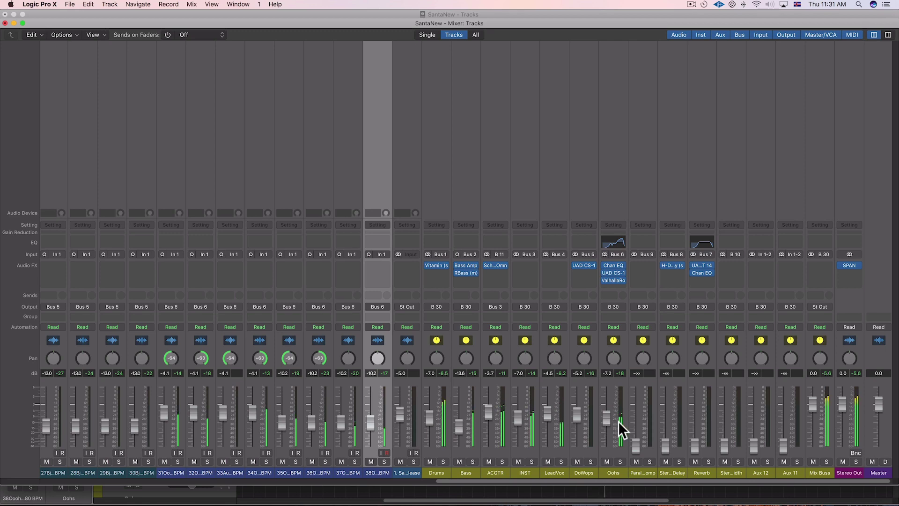
pyautogui.hscroll(1, 618, 420)
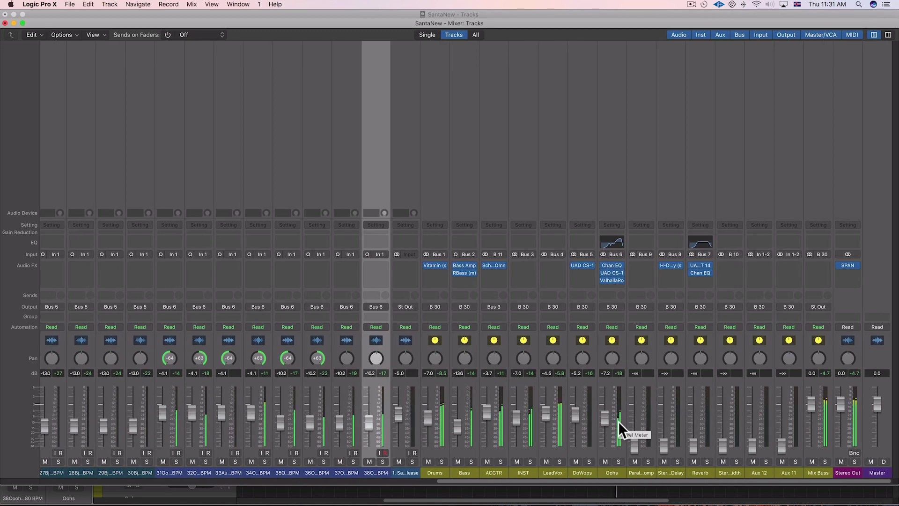
pyautogui.hscroll(-1, 647, 421)
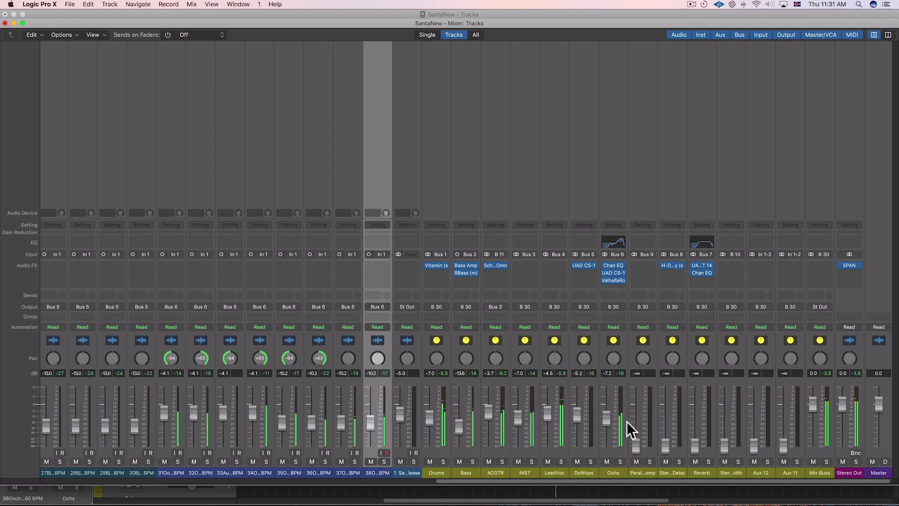
pyautogui.moveTo(609, 425); pyautogui.dragTo(609, 429)
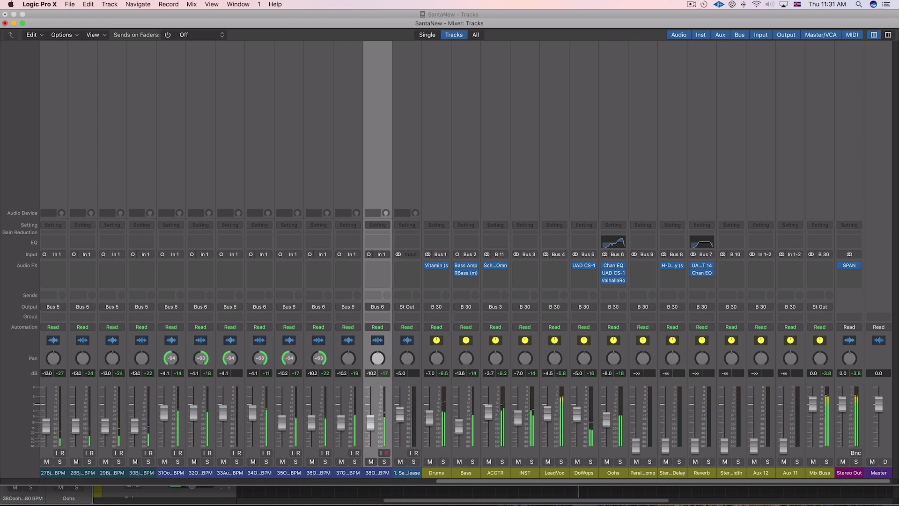
pyautogui.click(585, 265)
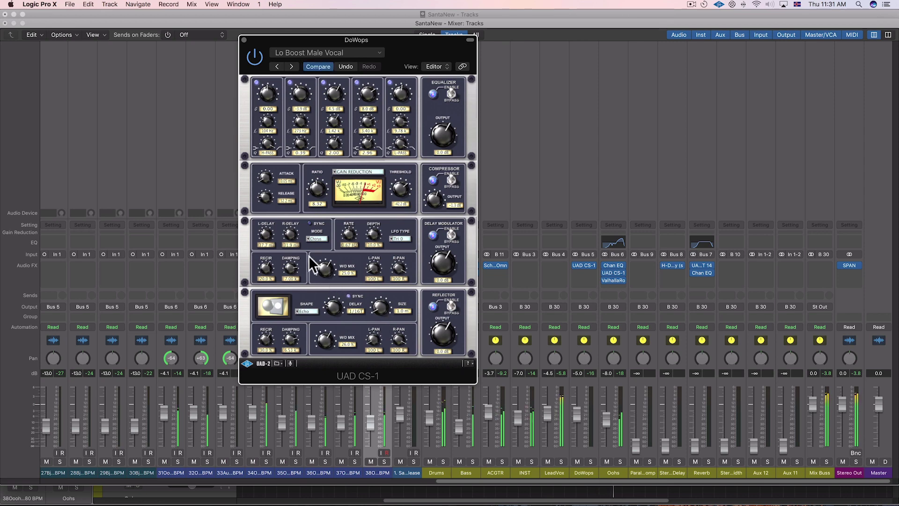
pyautogui.click(244, 40)
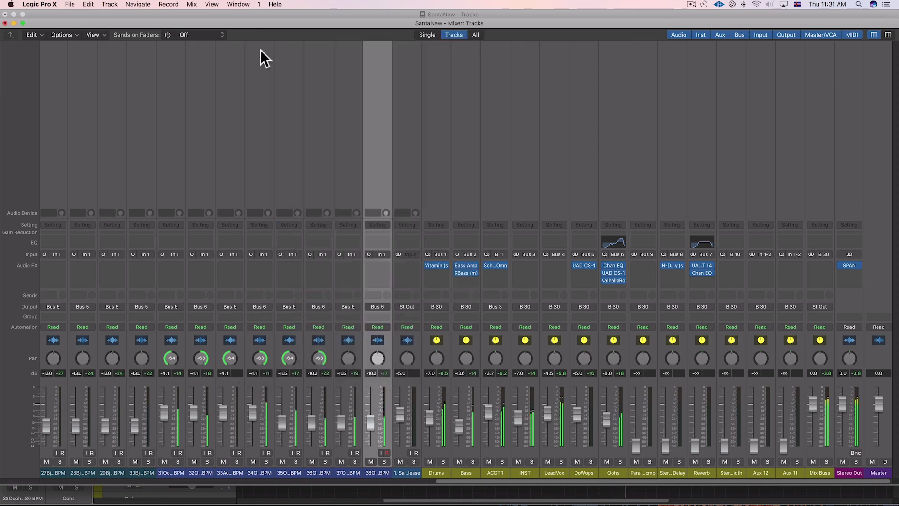